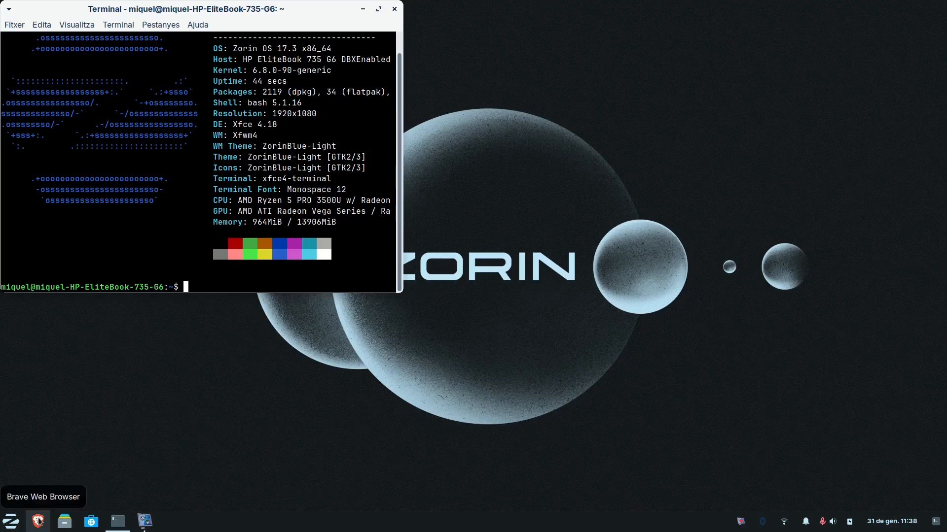
- Open the Brave browser, allow its crash diagnostic reports and go to the Zorin OS download page at zorin.com/os/download
click(39, 521)
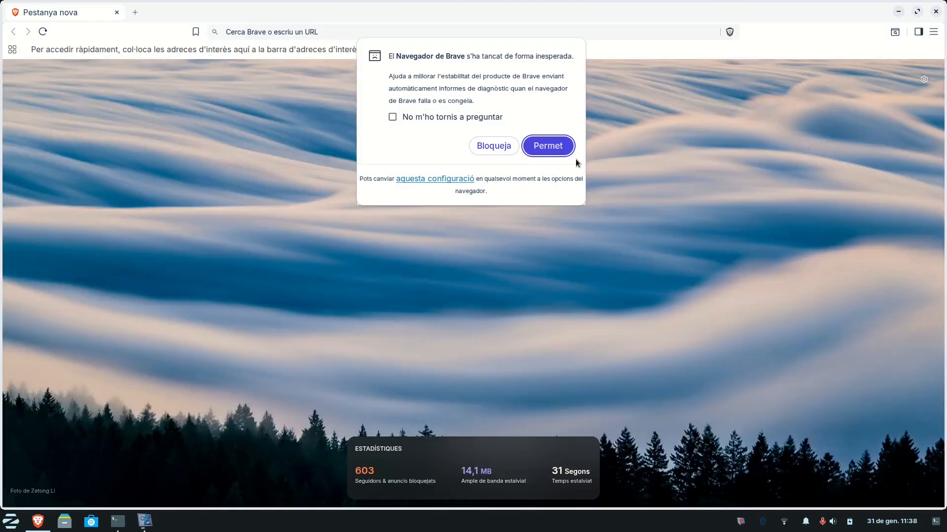
click(541, 148)
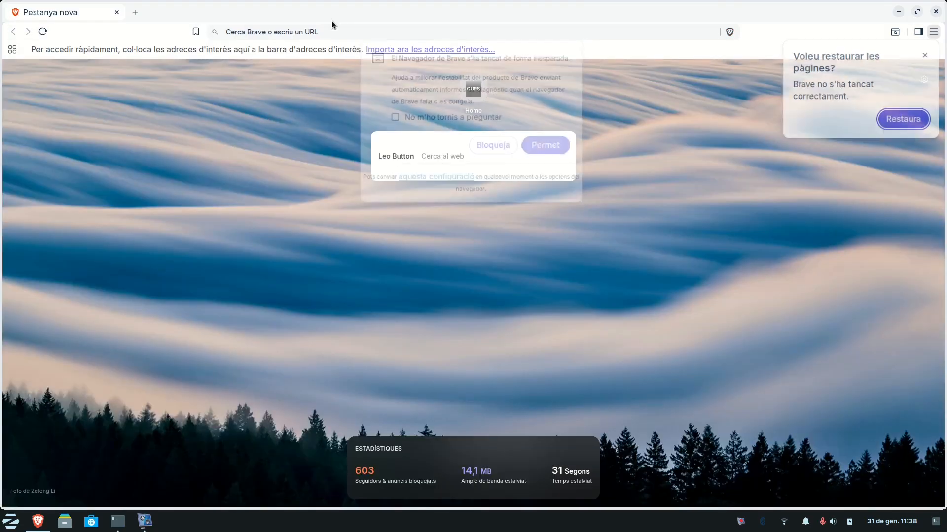
click(331, 32)
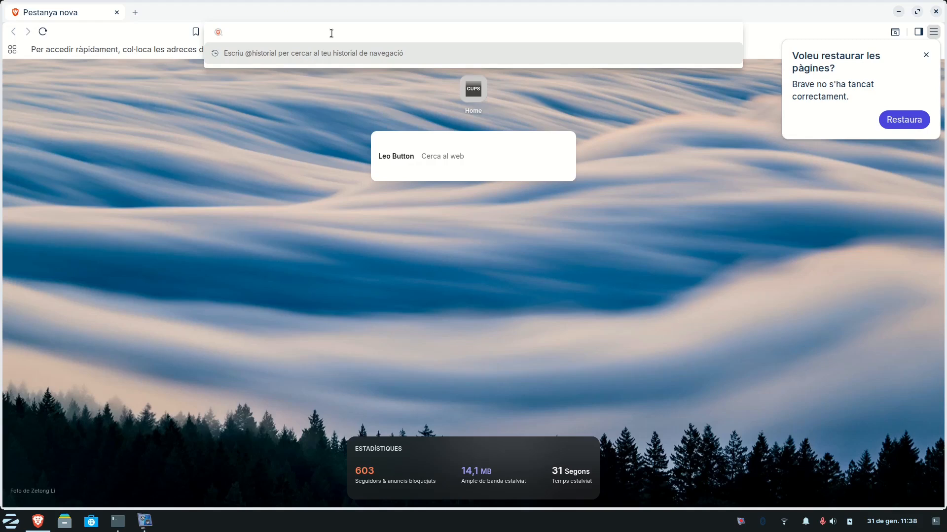
text(zorin)
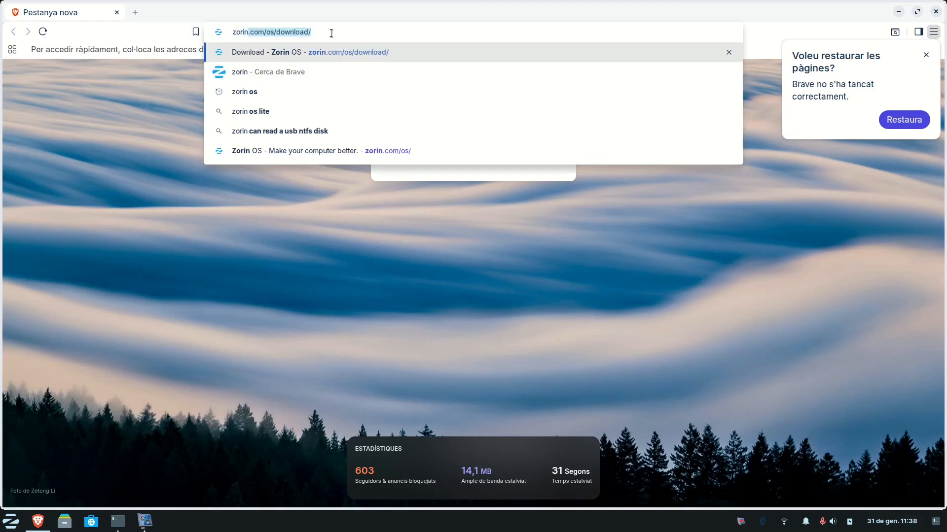
key(Return)
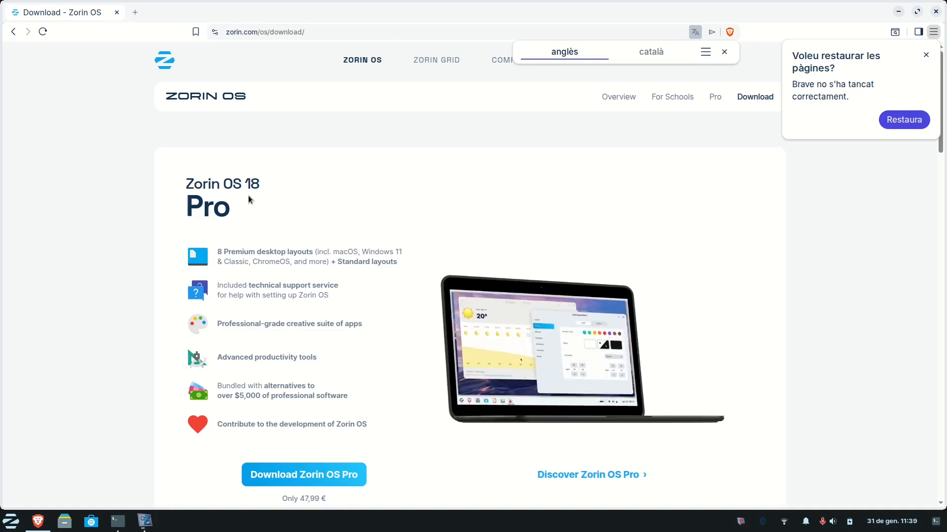
- Examine the Pro, Core and Education editions, the edition comparison table and the Zorin OS Lite section on the download page
scroll(285, 316, down, 3)
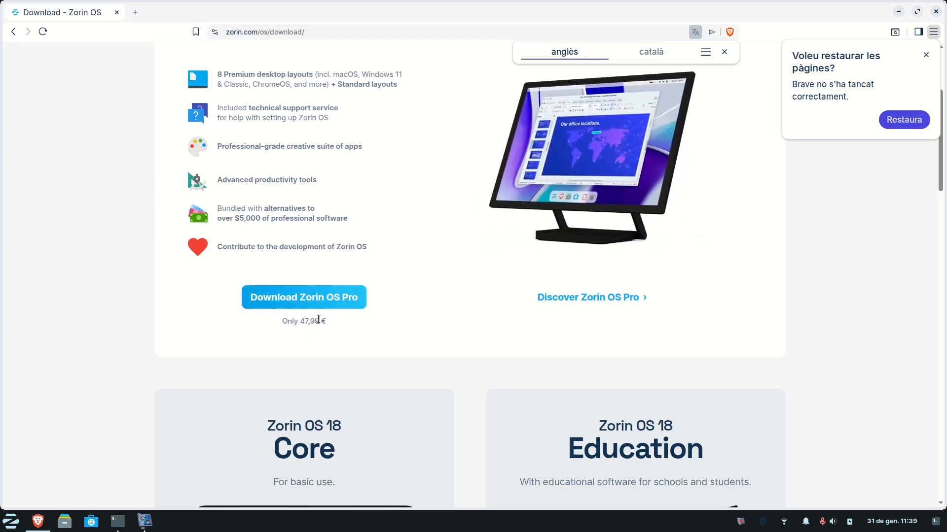
scroll(345, 321, down, 5)
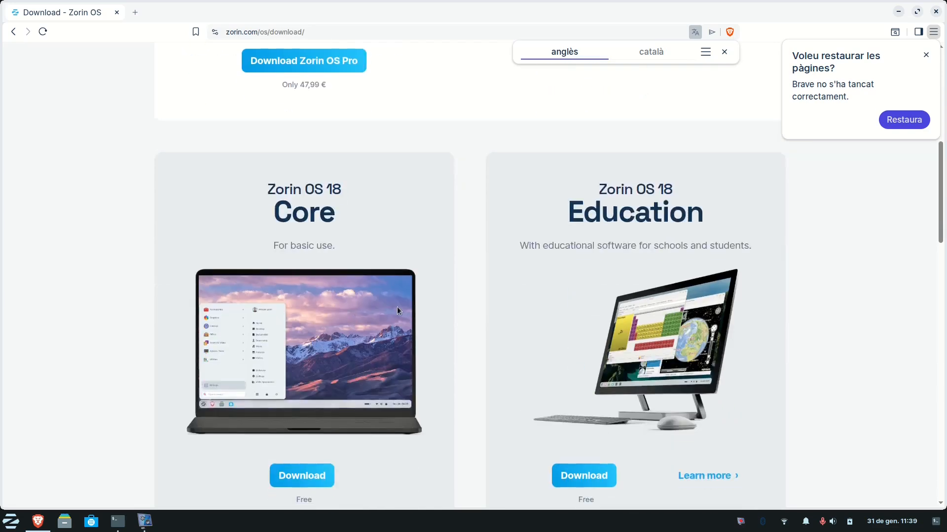
scroll(331, 188, down, 2)
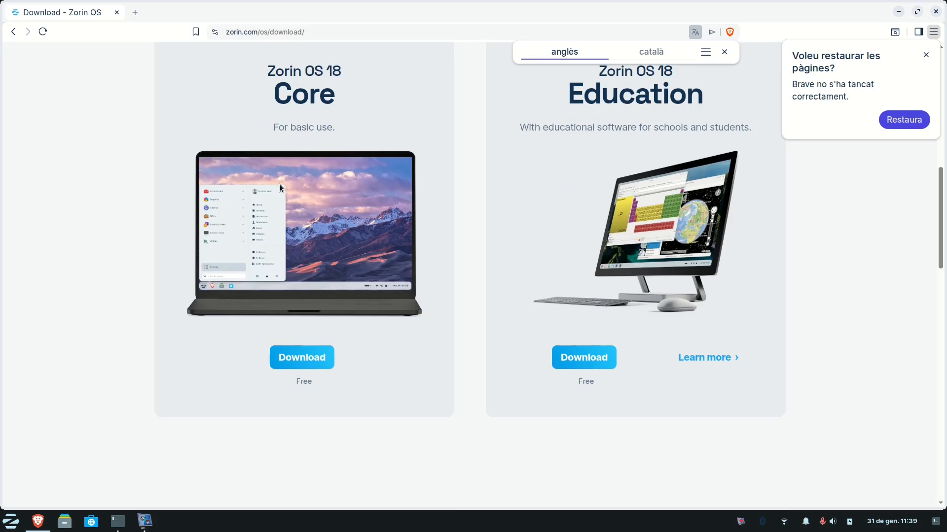
scroll(296, 202, up, 1)
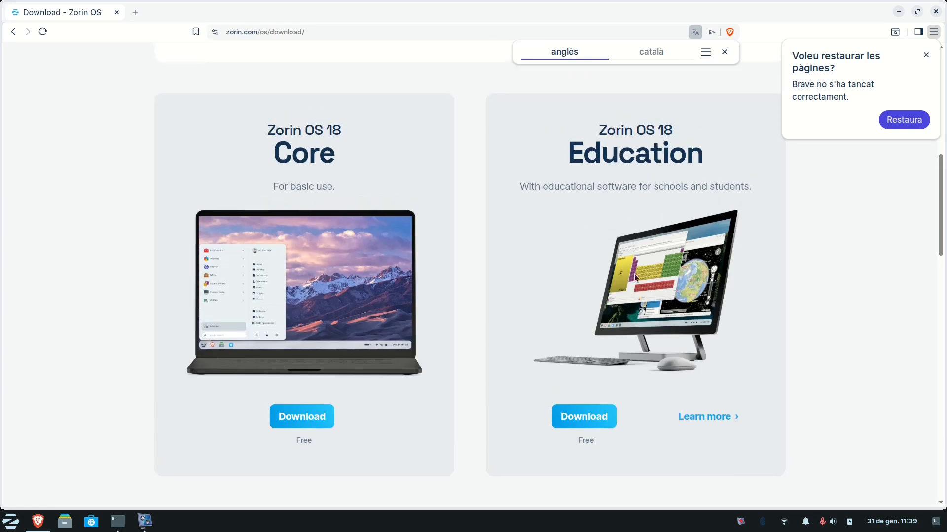
scroll(632, 288, down, 3)
scroll(632, 288, down, 5)
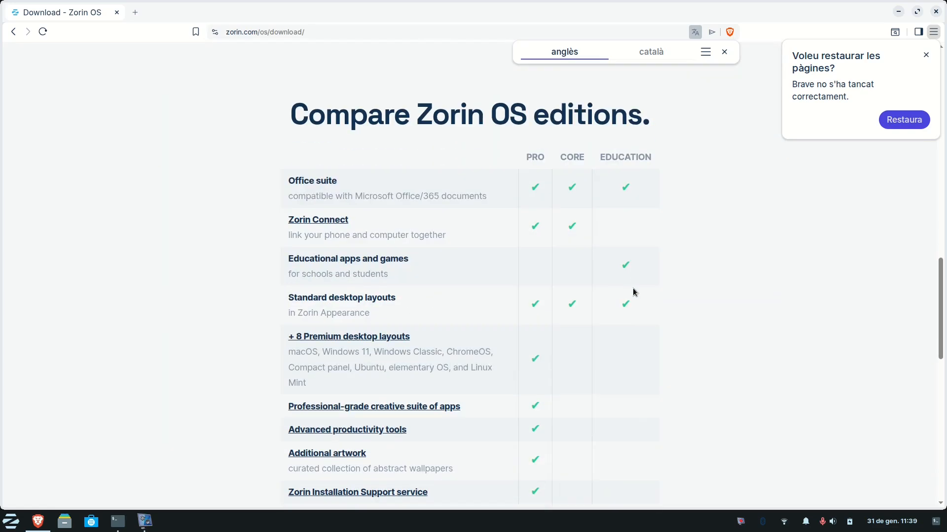
scroll(587, 253, down, 7)
scroll(585, 256, down, 3)
scroll(598, 245, up, 2)
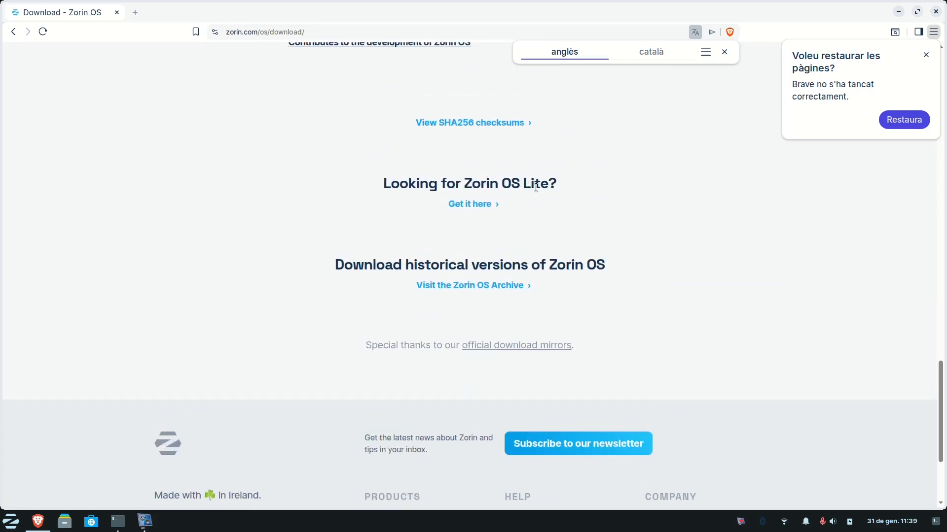
scroll(370, 230, up, 8)
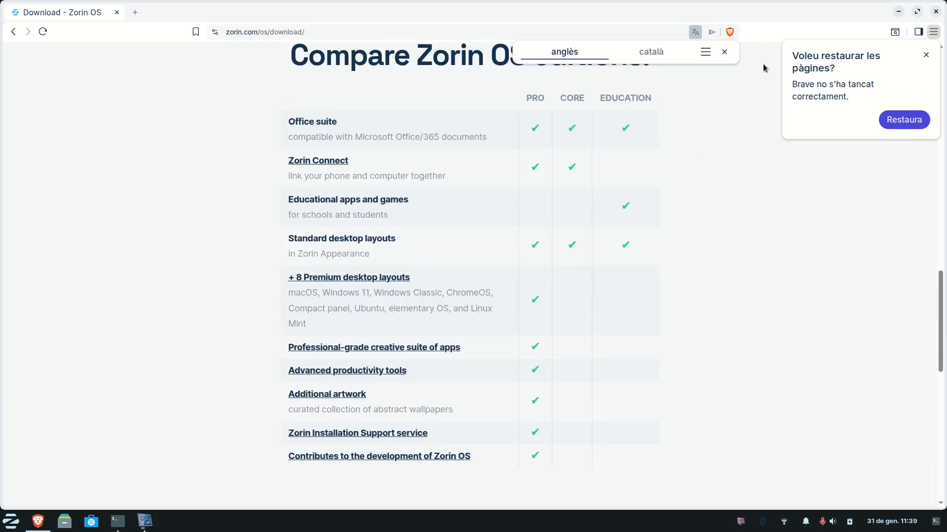
- Minimise the browser window and close the terminal to clear the desktop
click(898, 11)
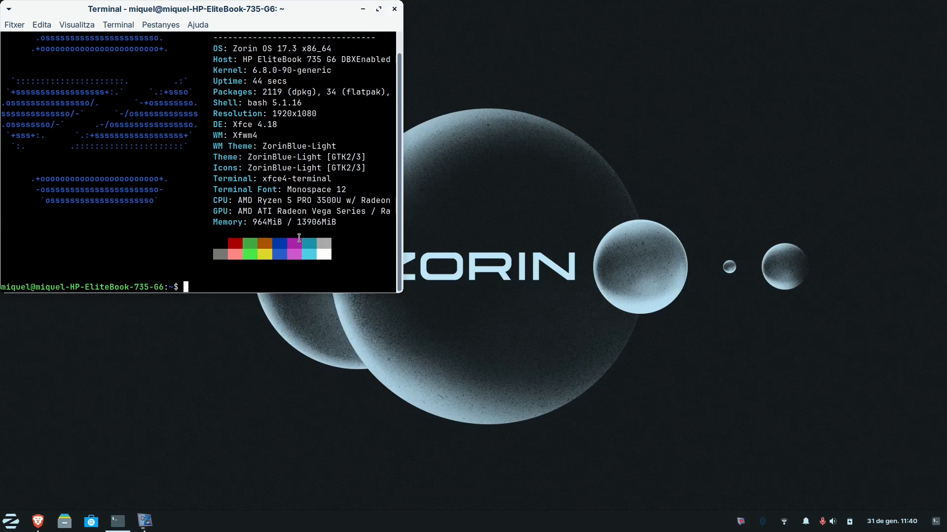
click(395, 9)
- Change the desktop wallpaper to the first image of the backgrounds folder, the green canyon landscape, and close the desktop settings
right_click(384, 114)
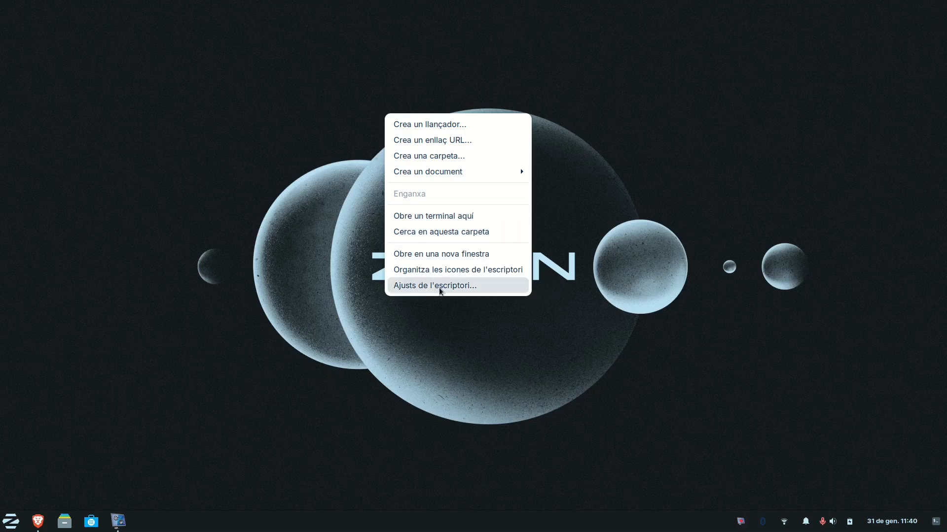
click(649, 218)
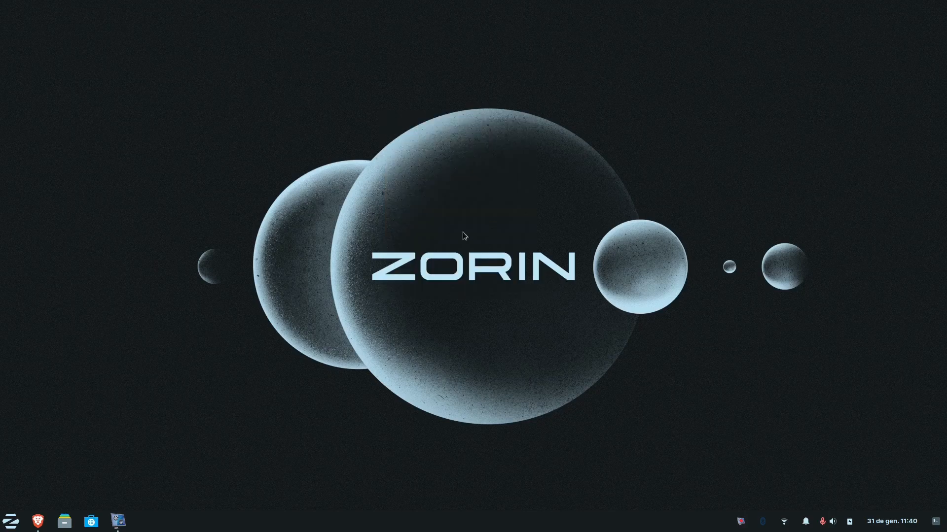
right_click(410, 169)
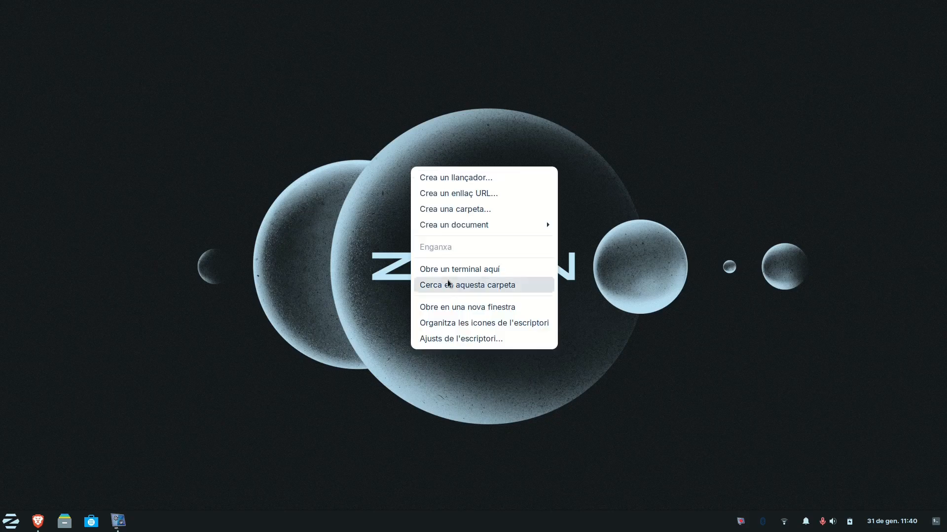
click(468, 336)
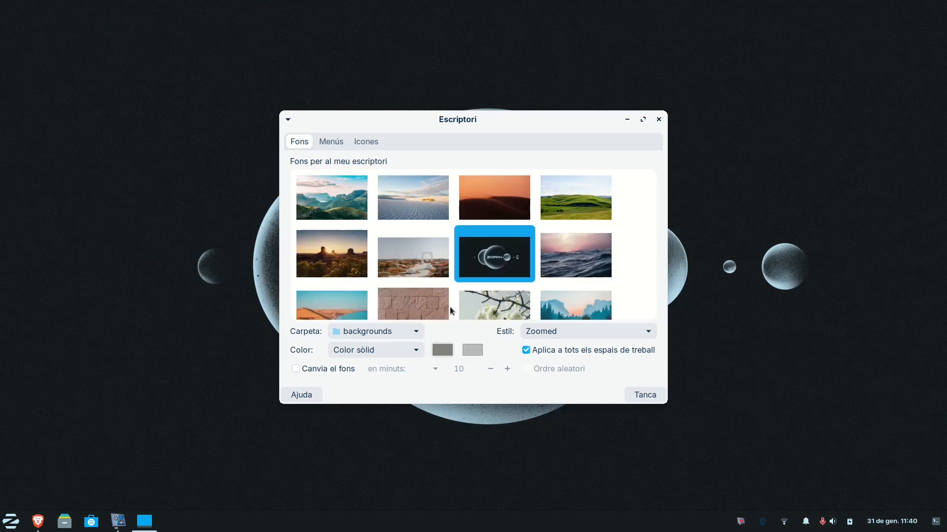
click(338, 187)
drag(440, 120, 476, 90)
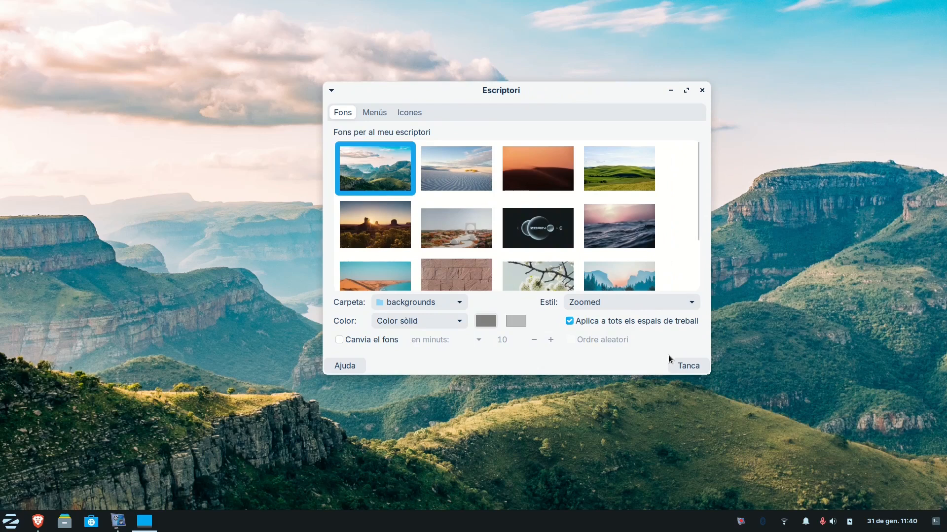
click(685, 366)
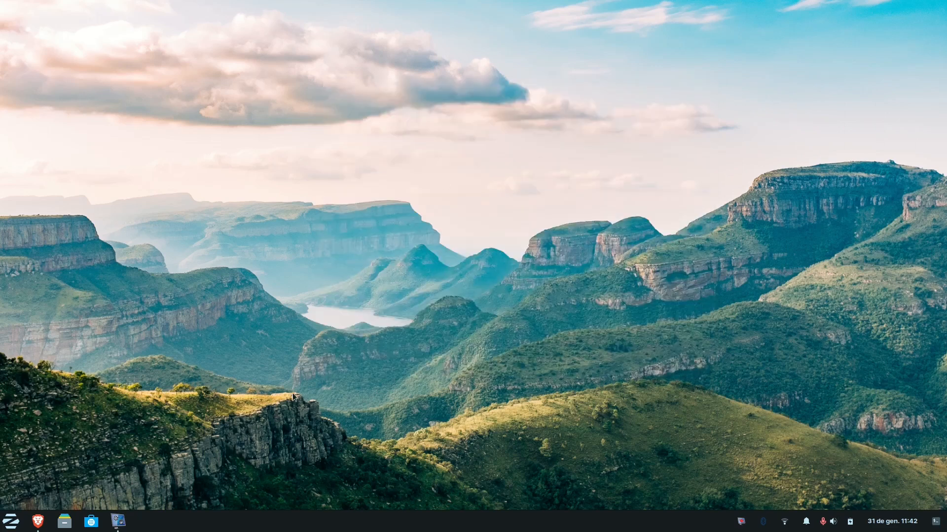
- Unlock Tauler 0 in the panel preferences and move it to the upper edge of the screen
right_click(322, 524)
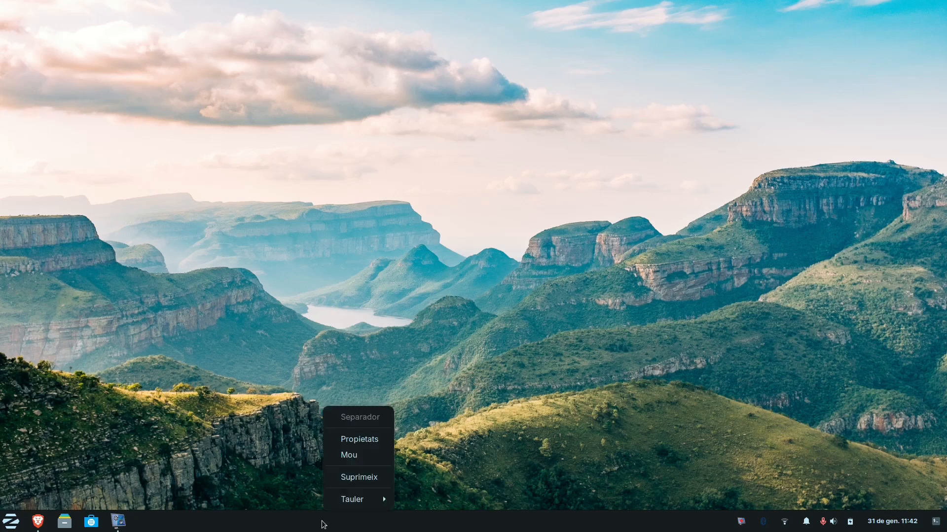
mouse_move(365, 501)
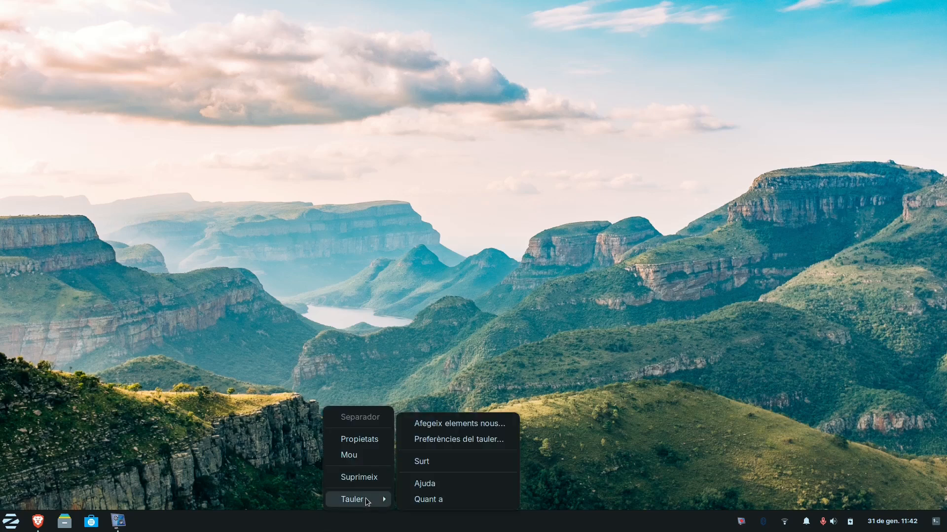
click(479, 440)
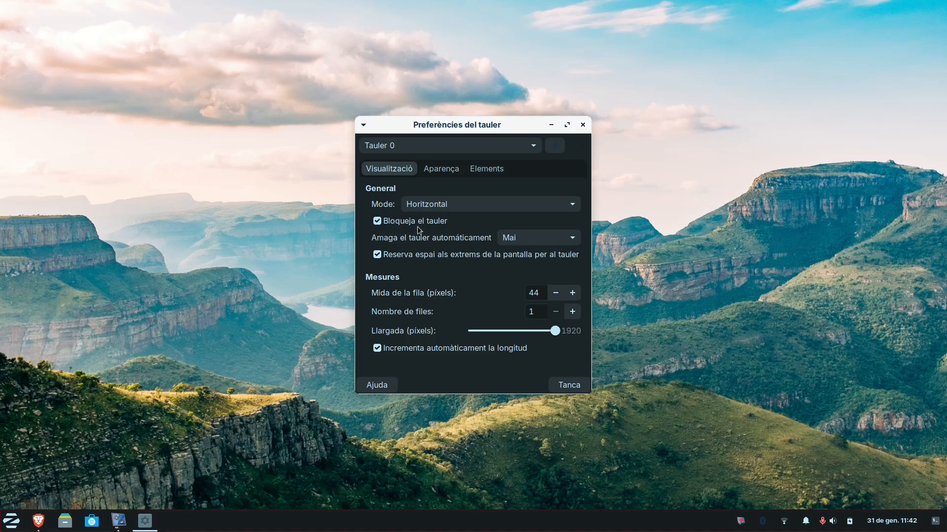
click(377, 222)
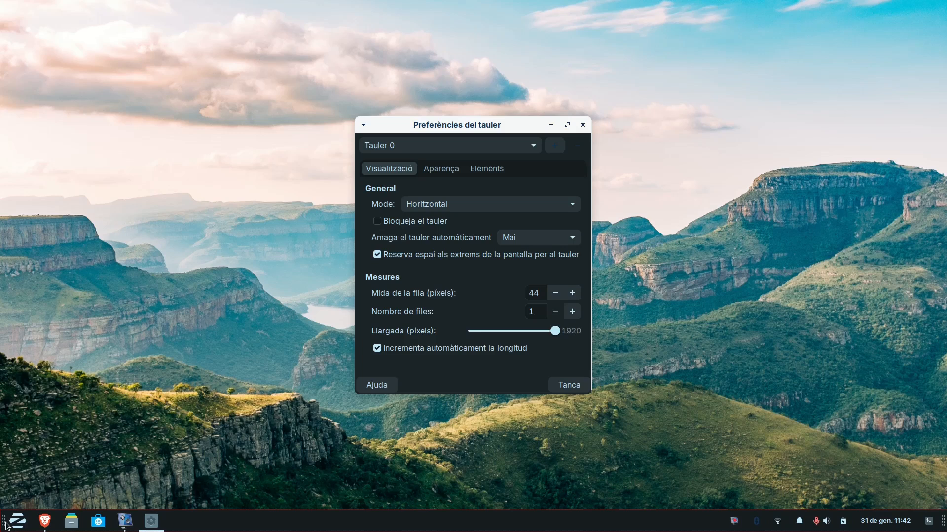
drag(4, 521, 42, 15)
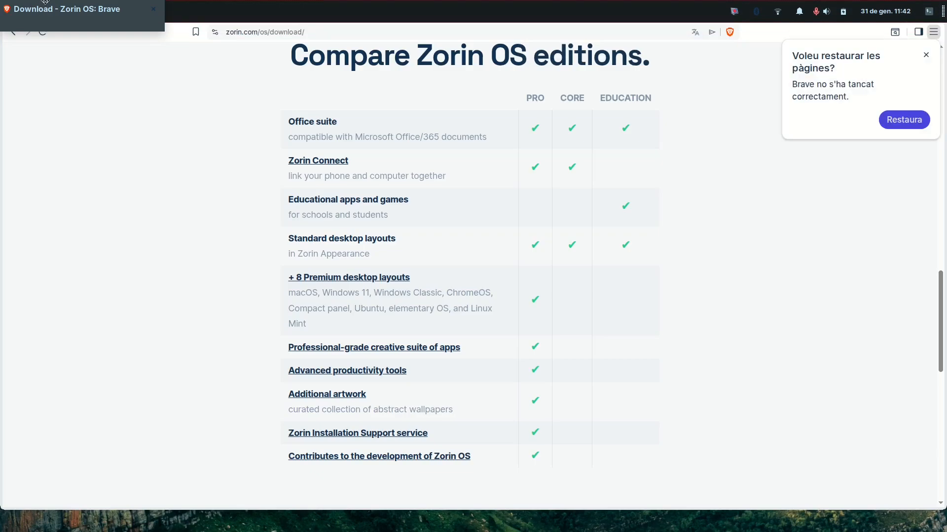
- Lock the panel again in its preferences and close the preferences window
right_click(238, 13)
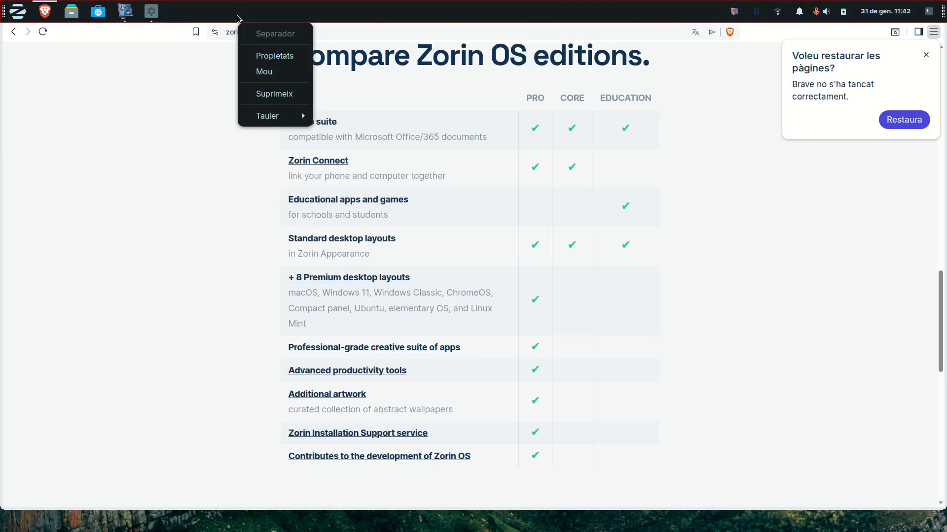
mouse_move(286, 118)
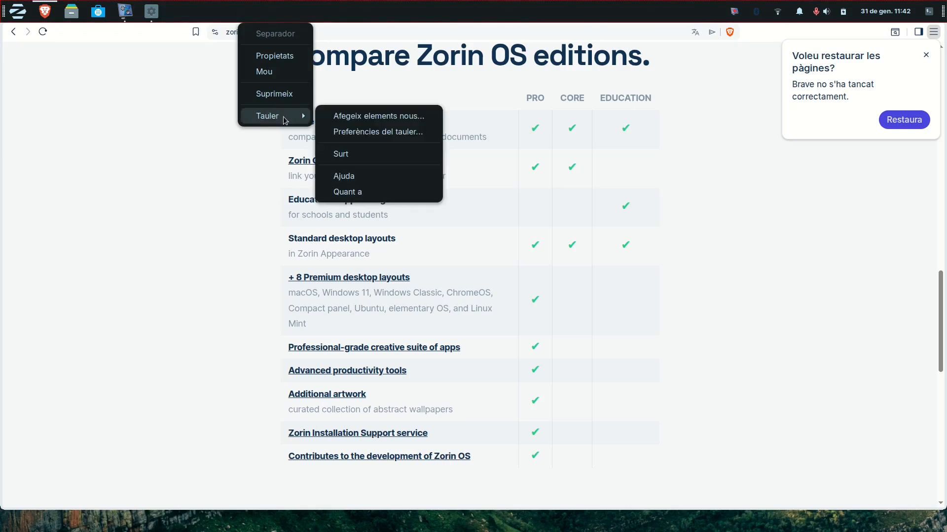
click(362, 133)
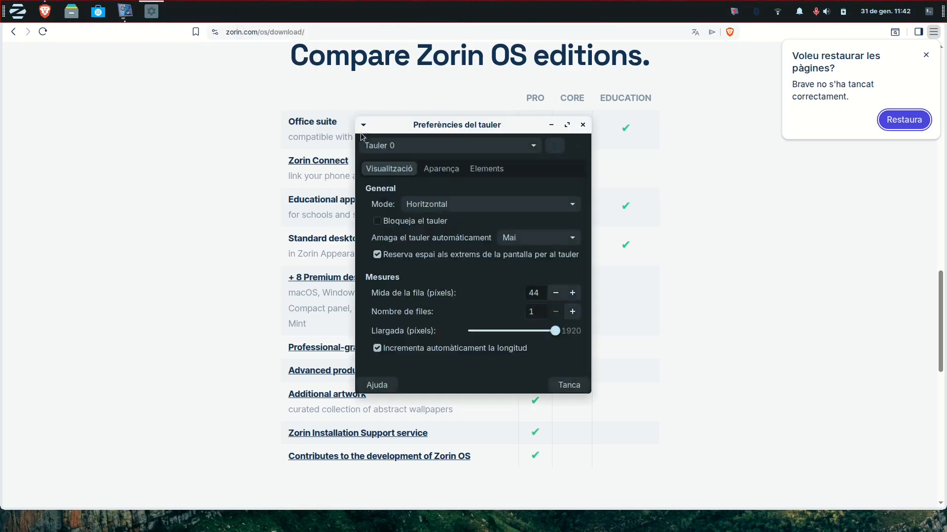
click(378, 221)
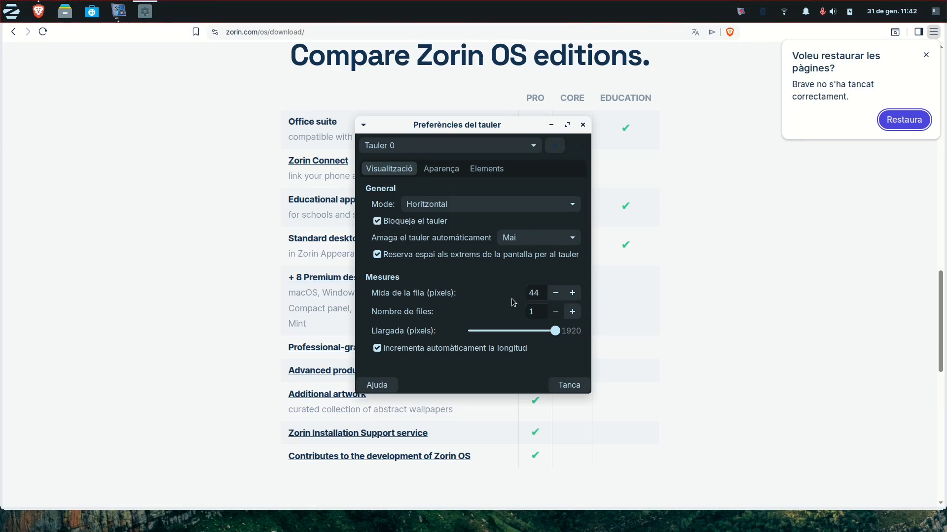
click(571, 387)
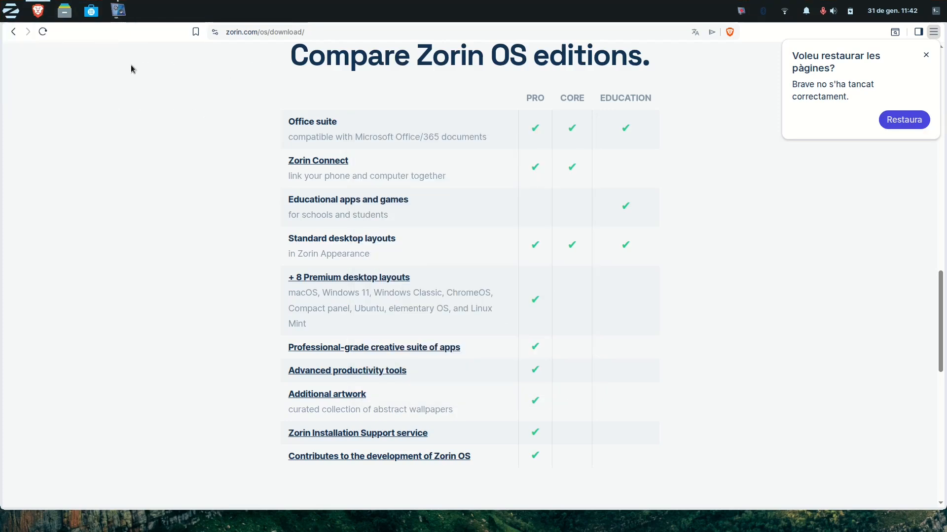
- Close the Brave browser window from its panel launcher
right_click(38, 11)
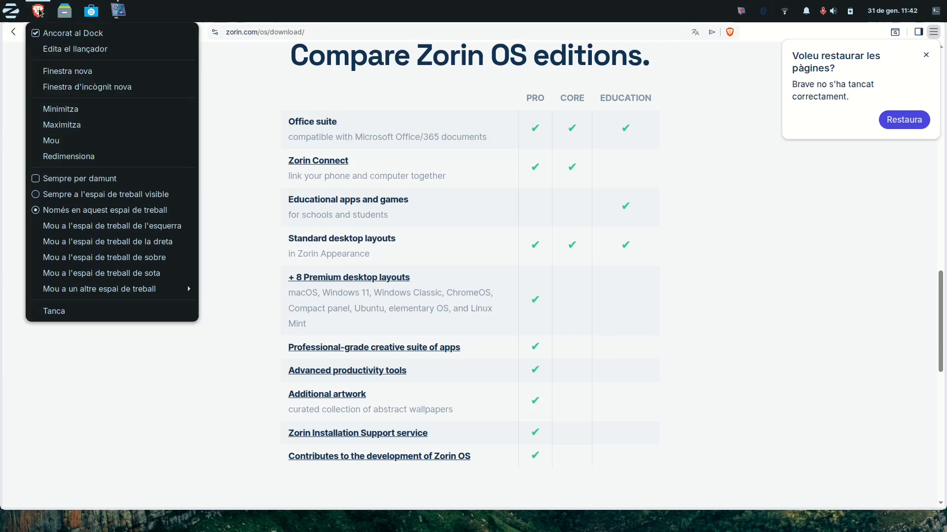
click(85, 314)
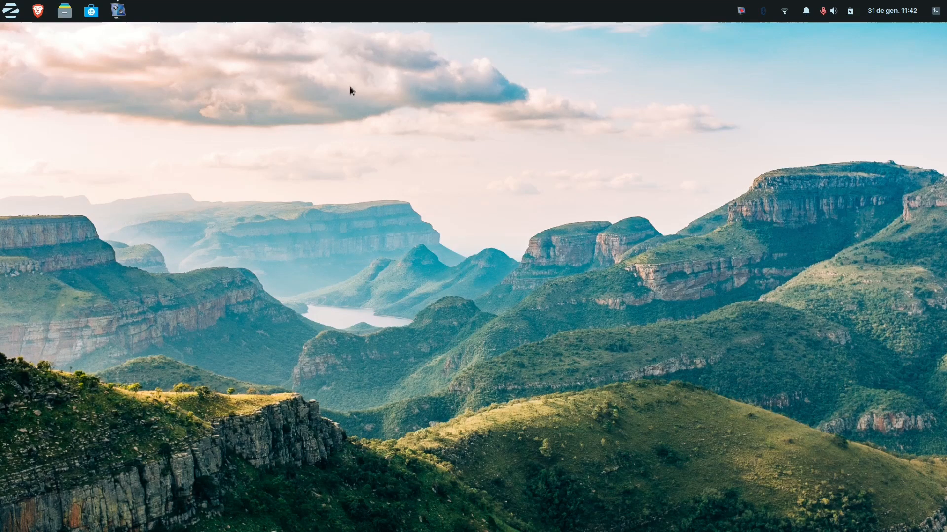
- Look through the applications listed in the Internet and Jocs categories of the Zorin application launcher
click(12, 14)
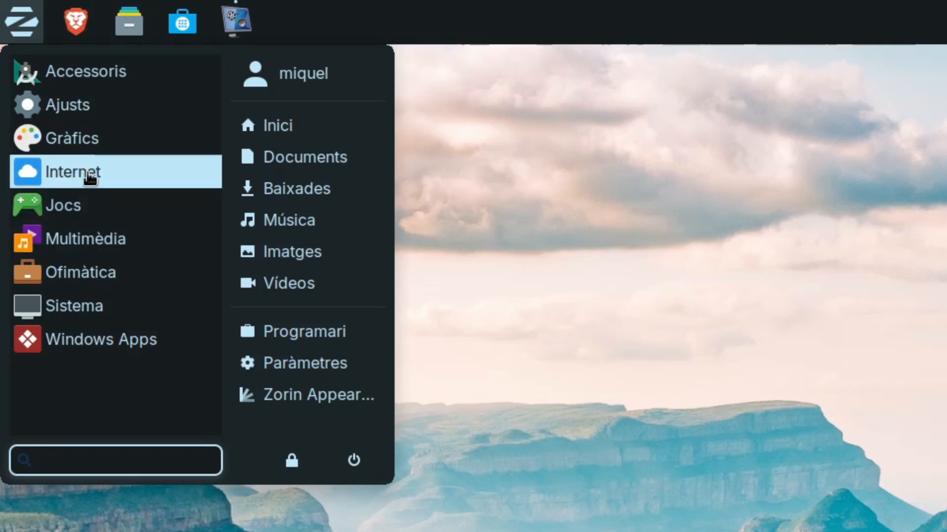
click(88, 176)
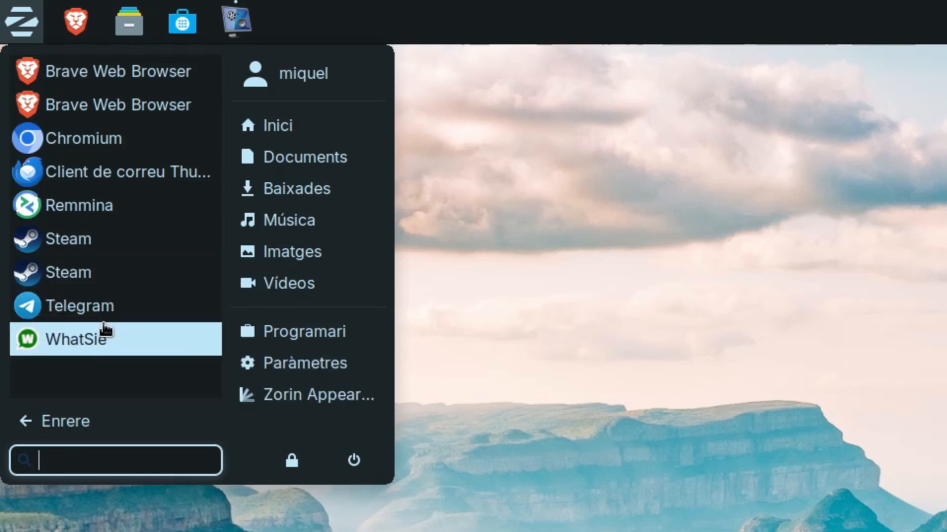
click(76, 422)
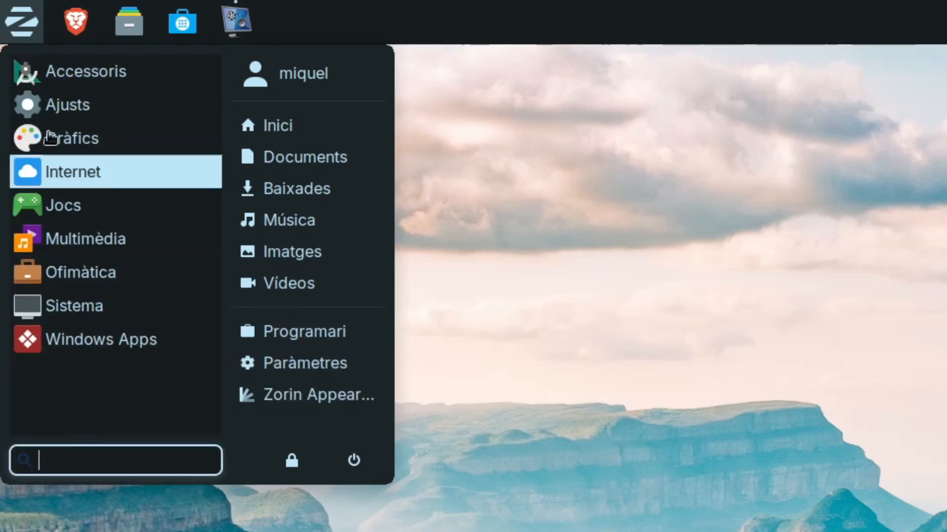
click(99, 205)
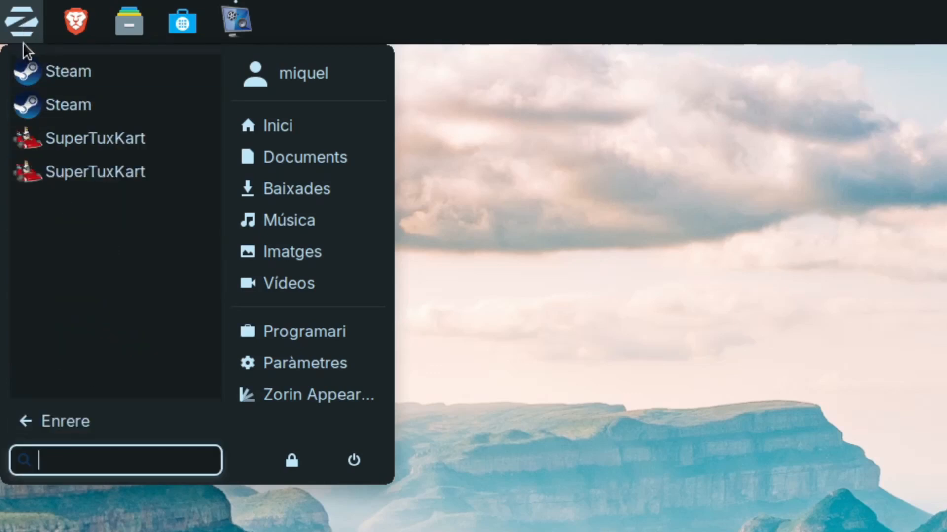
- Open the Zorin Appearance settings from the application launcher and check how the launcher looks in the current desktop layout
click(29, 407)
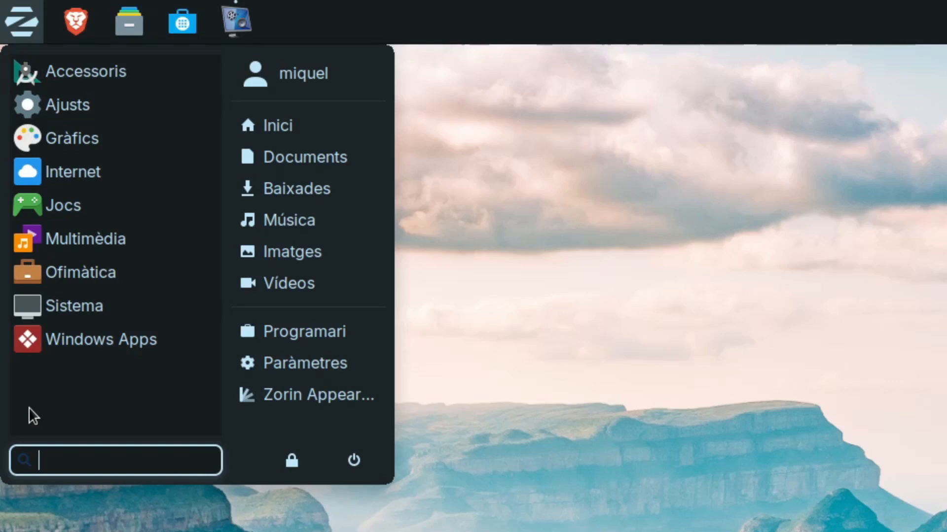
click(307, 395)
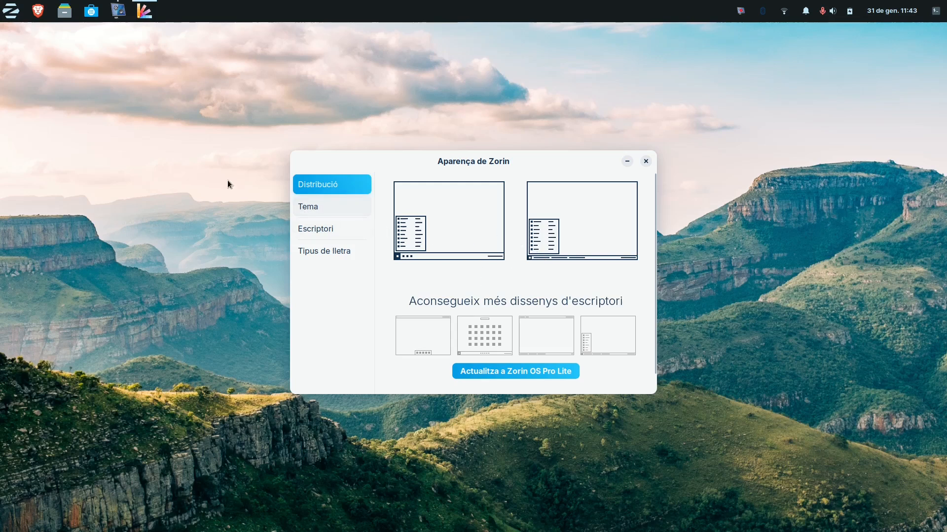
click(9, 12)
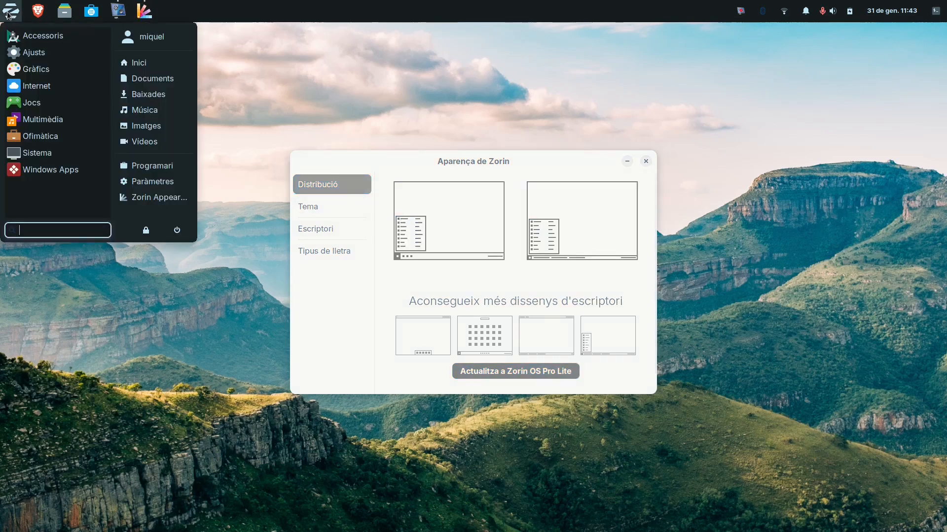
click(9, 15)
- Try the second desktop layout, the one with window titles in the taskbar, and return to the first layout
click(564, 223)
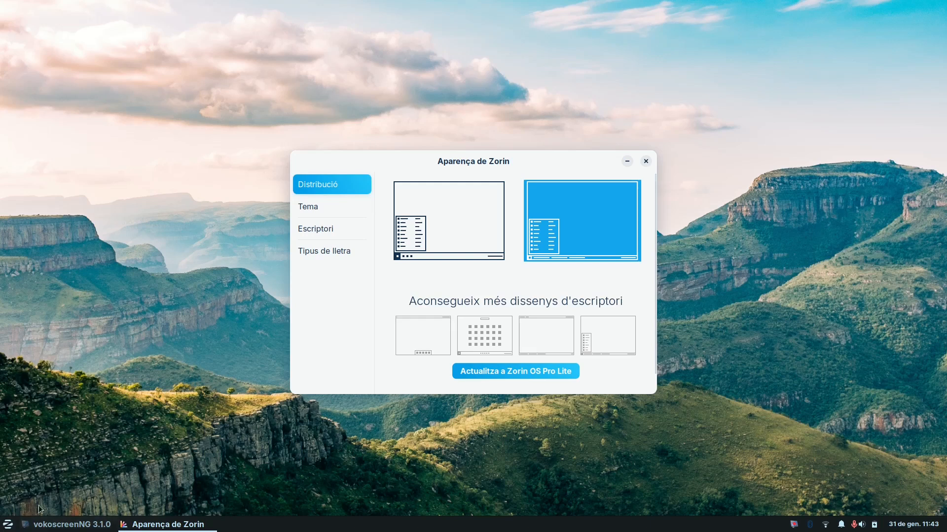
click(7, 529)
click(7, 529)
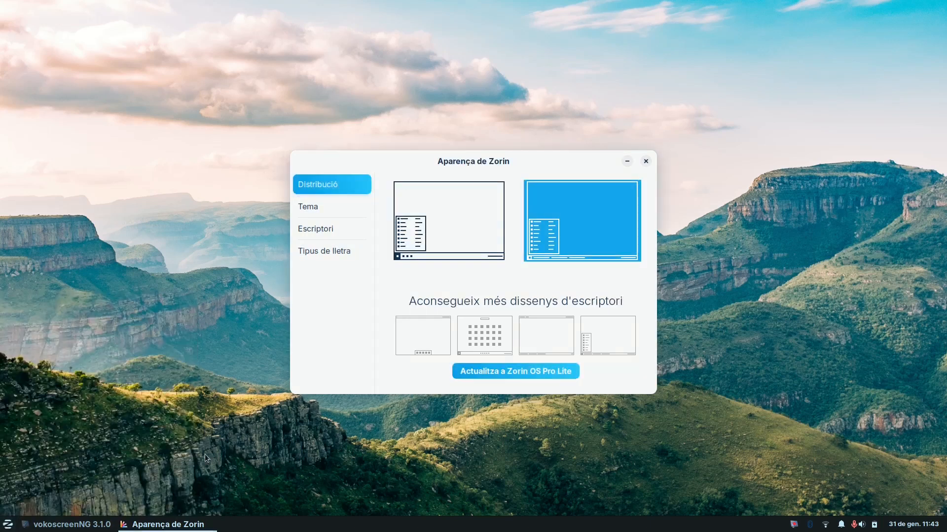
click(457, 212)
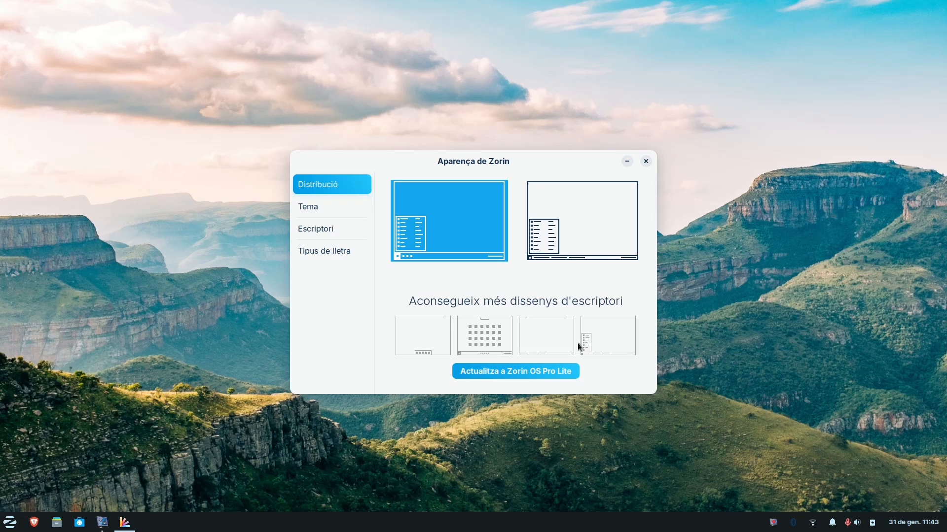
- Try the black and white background colours in the Tema settings, and return to the automatic day/night option
click(315, 208)
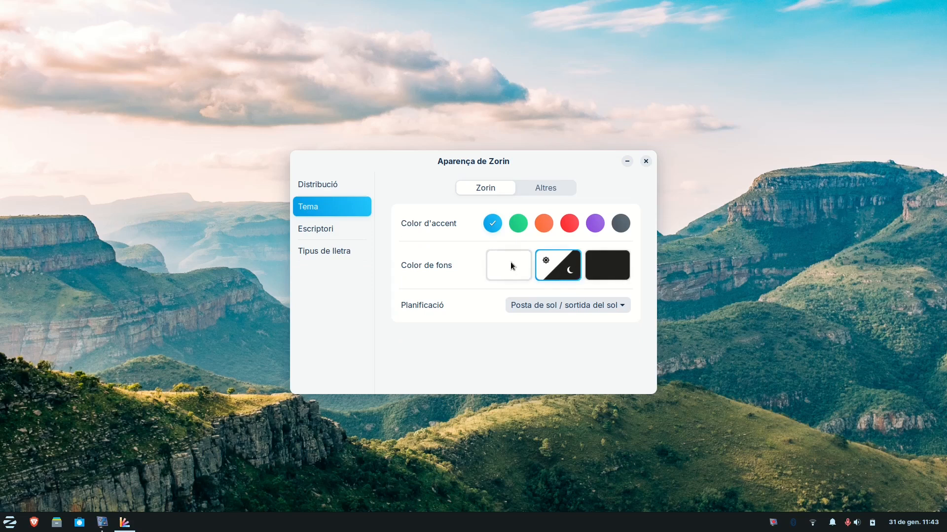
click(605, 266)
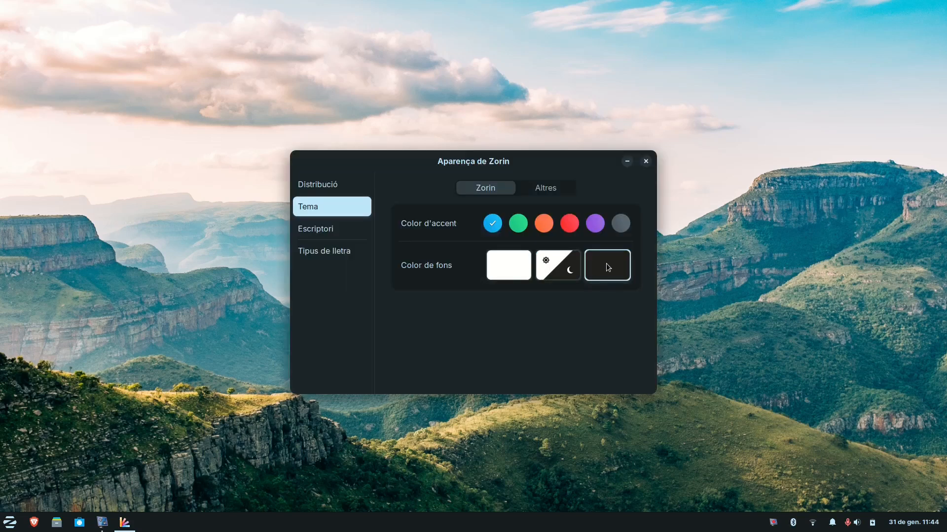
click(507, 265)
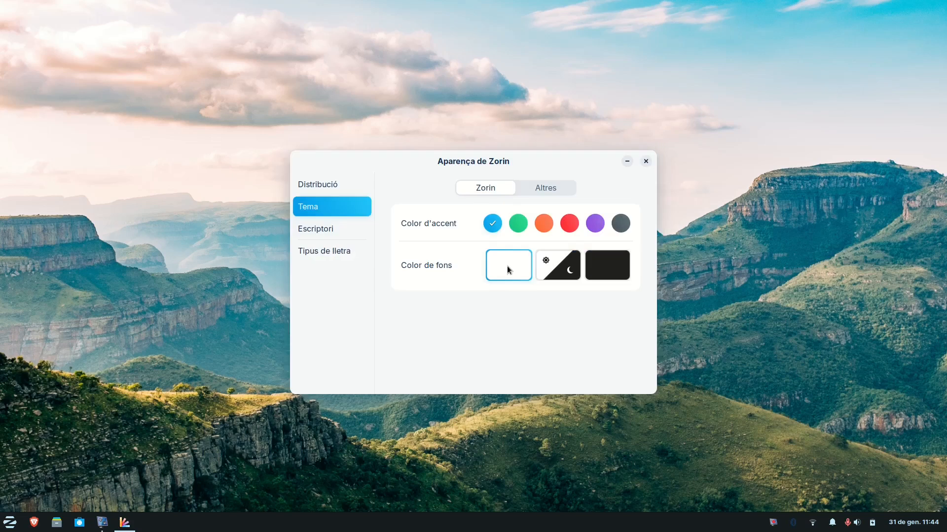
click(558, 261)
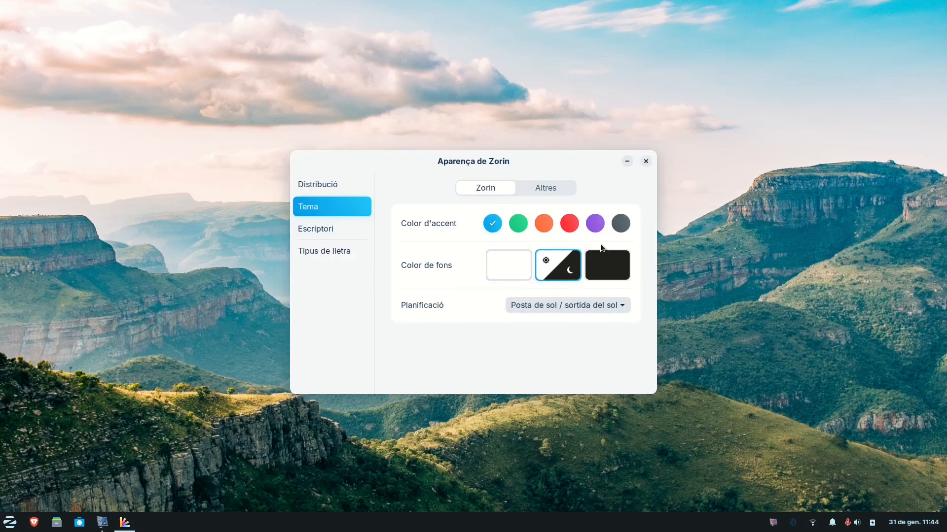
- Enable the Inici and Paperera desktop icons, and close the appearance window after viewing the Tipus de lletra settings
click(324, 230)
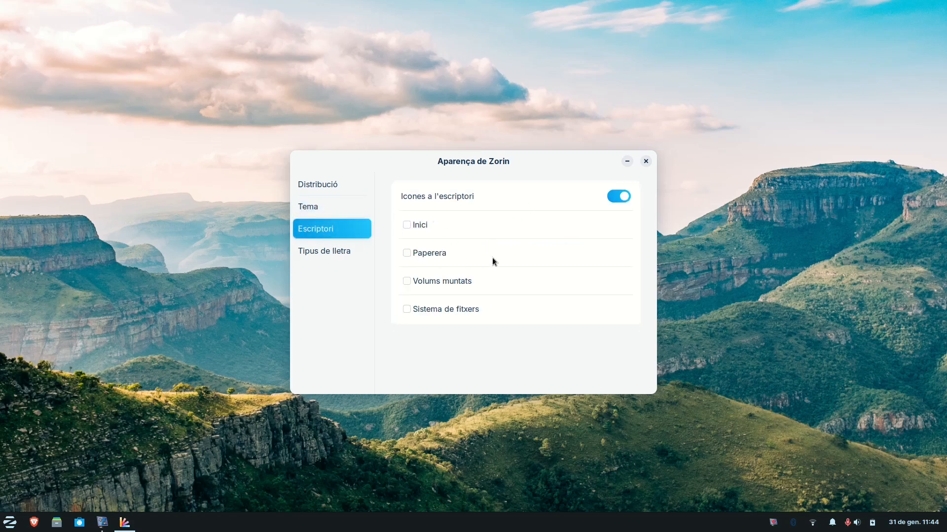
click(408, 225)
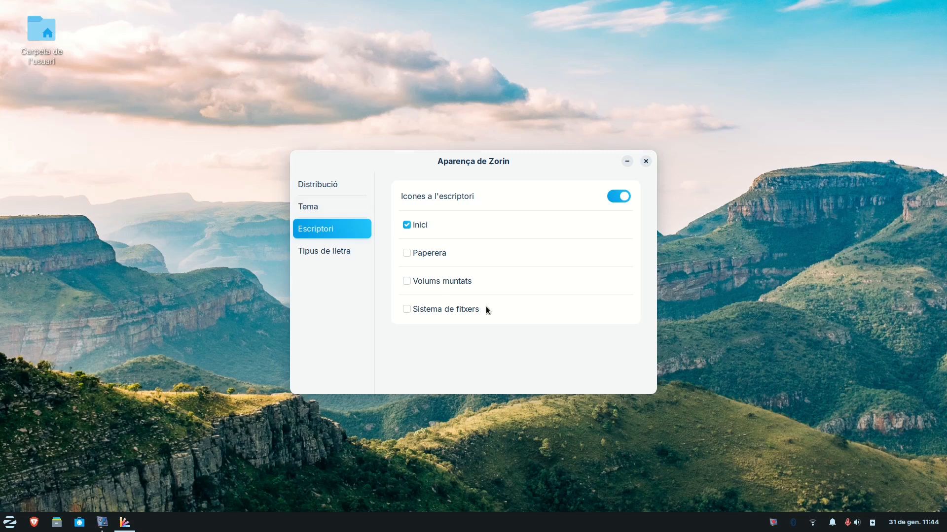
click(407, 252)
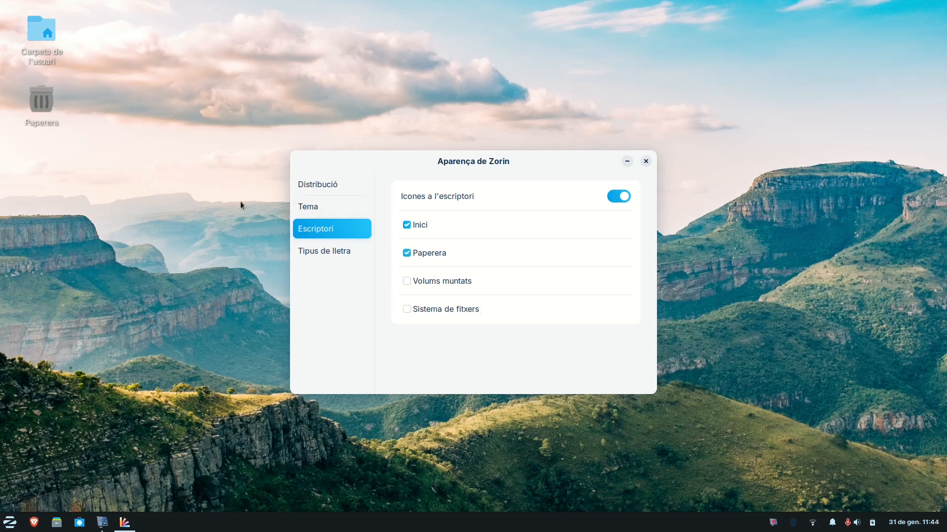
click(333, 251)
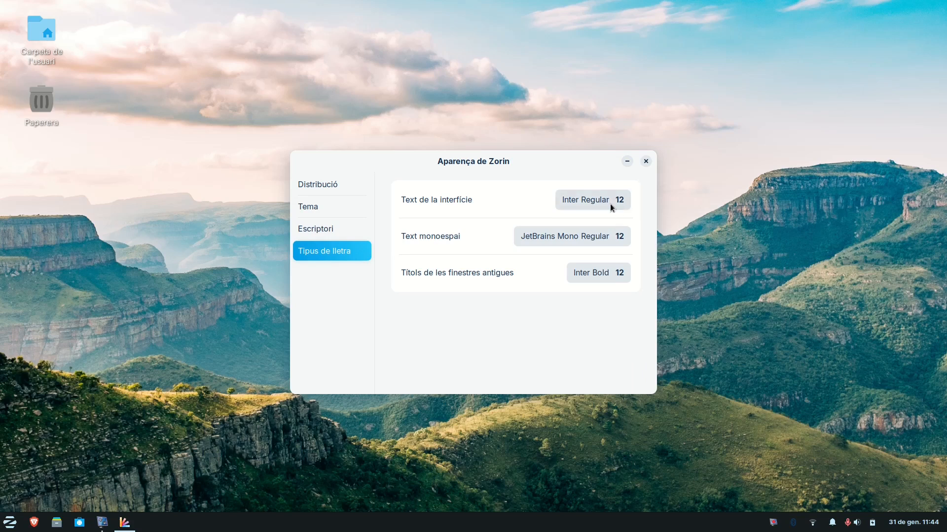
click(646, 162)
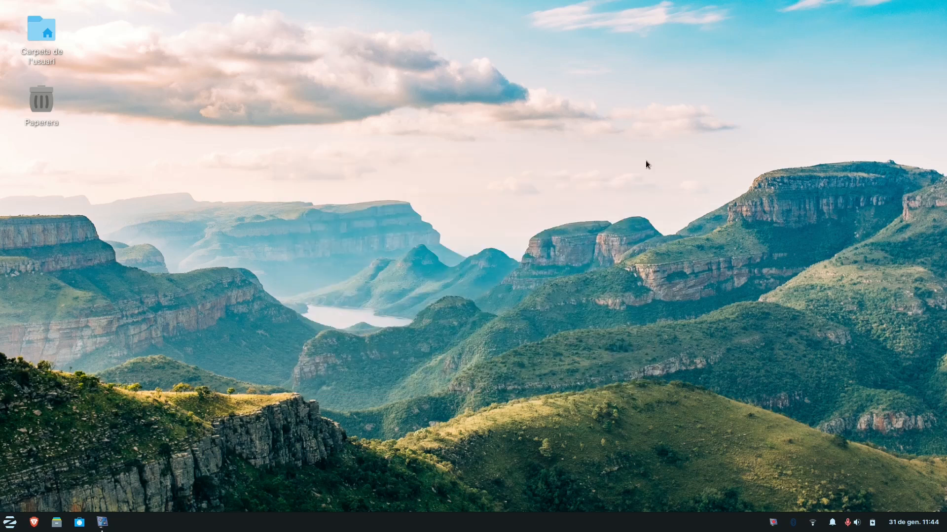
- Move Tauler 0 to the upper edge of the screen by temporarily unlocking it in the panel preferences
right_click(210, 526)
mouse_move(258, 501)
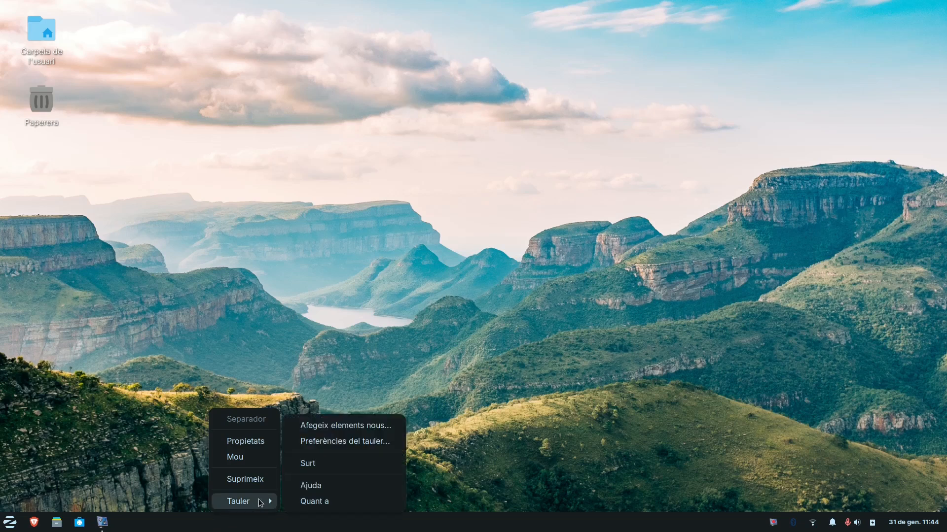
click(372, 440)
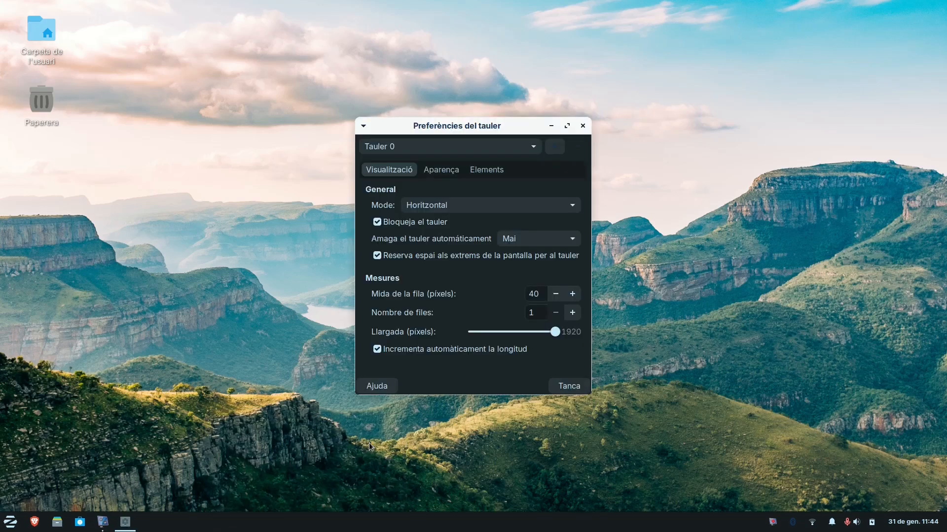
click(377, 222)
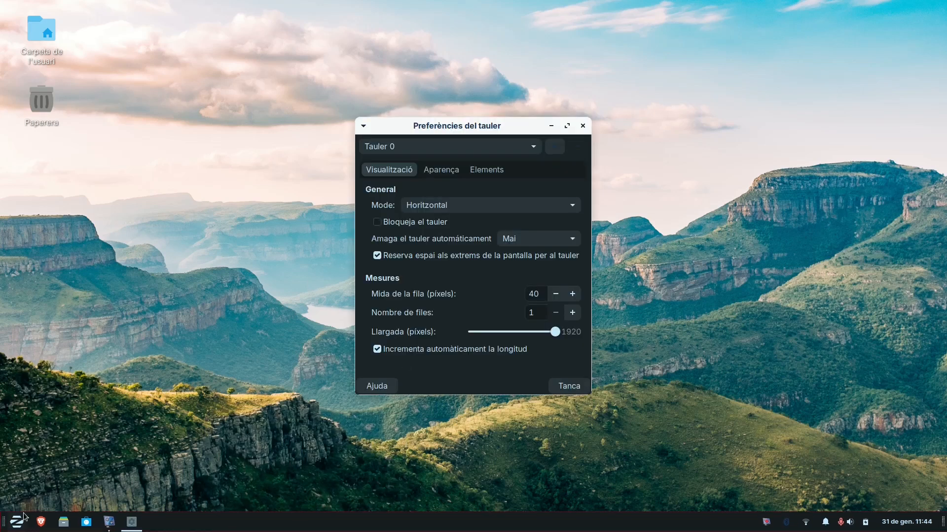
drag(2, 522, 20, 10)
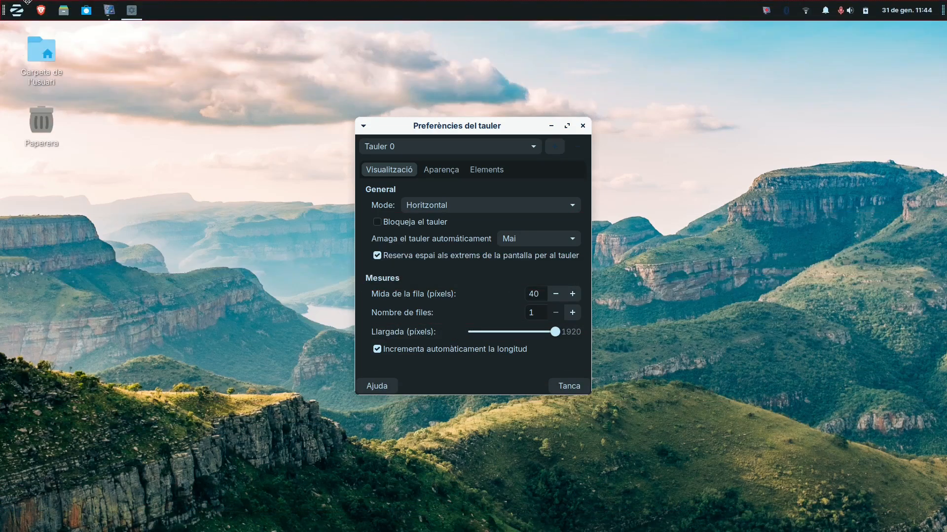
click(377, 223)
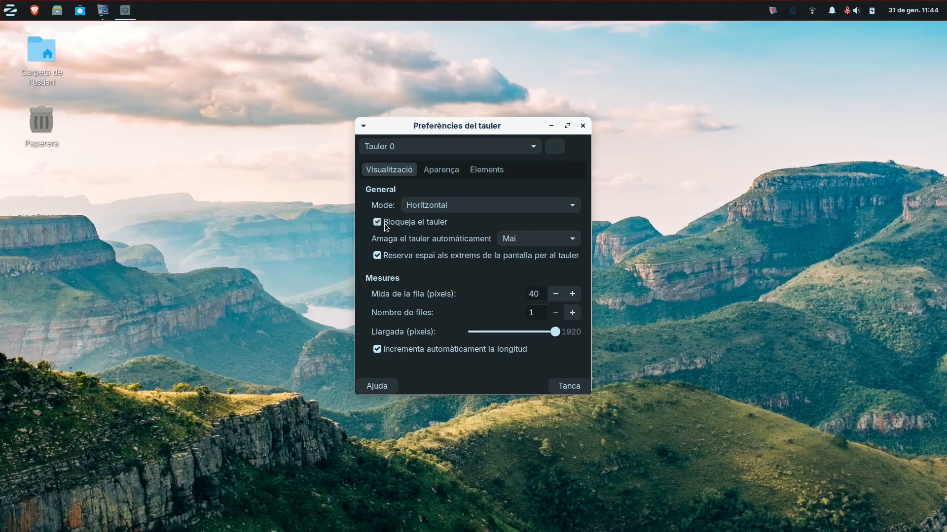
click(570, 386)
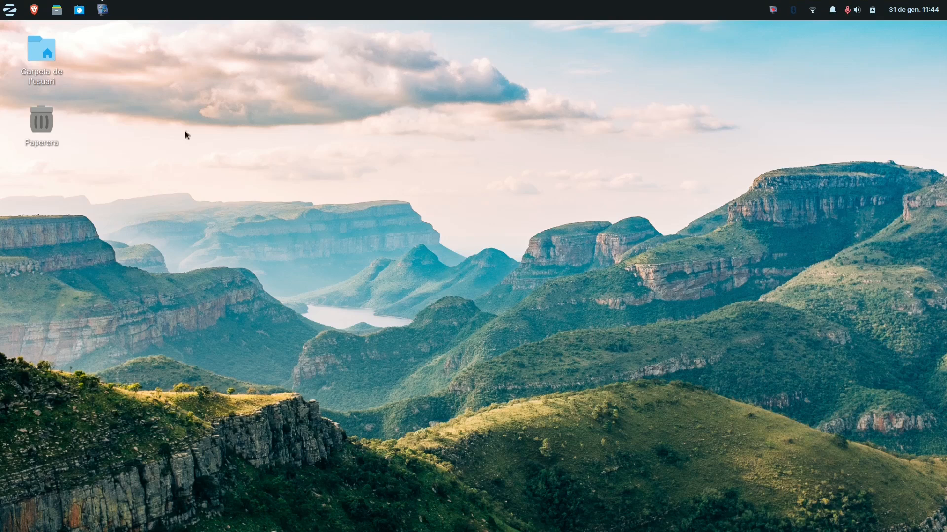
- Open the Ajusts settings manager, examine its categories in a maximised window, and close it
click(9, 10)
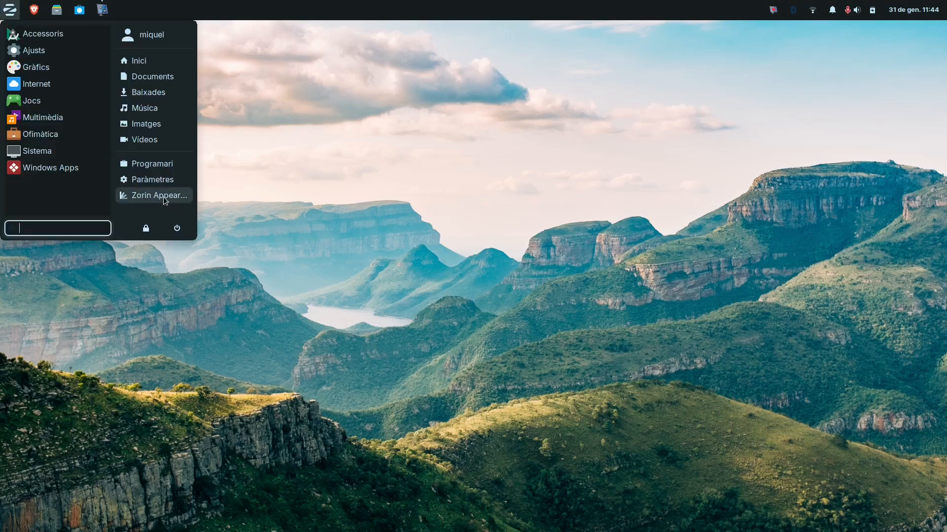
click(149, 180)
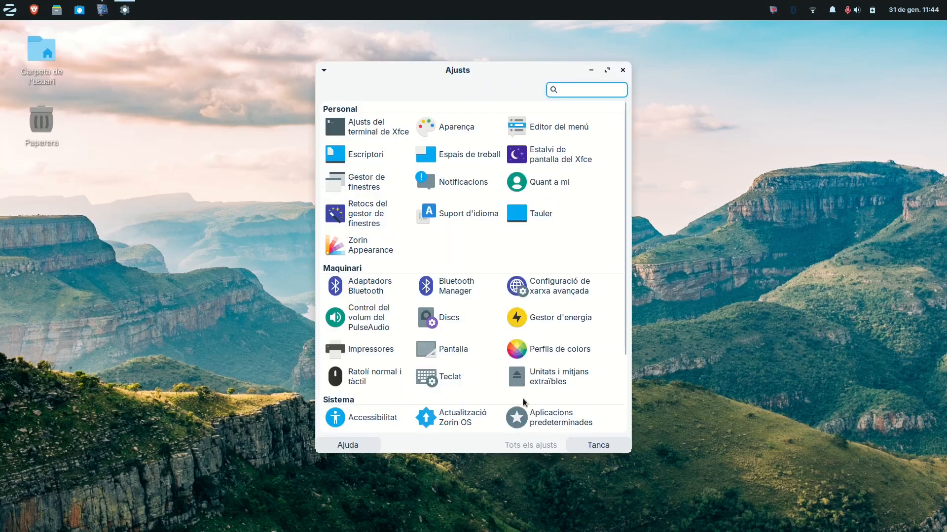
drag(539, 74, 446, 75)
double_click(508, 76)
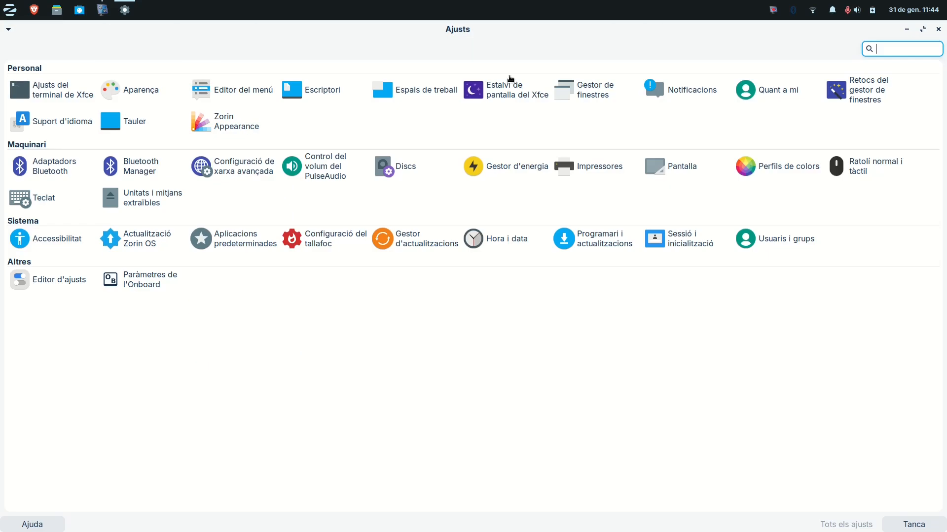
click(906, 30)
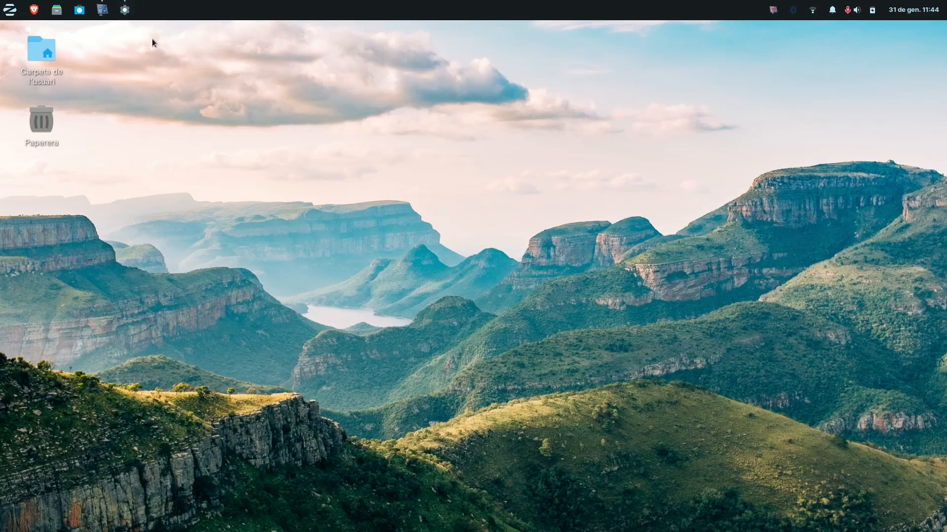
click(125, 10)
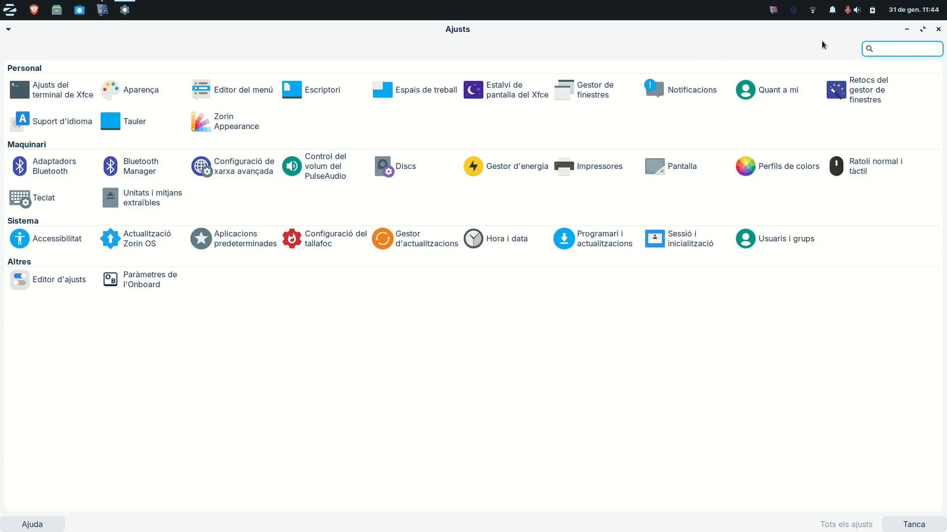
click(937, 29)
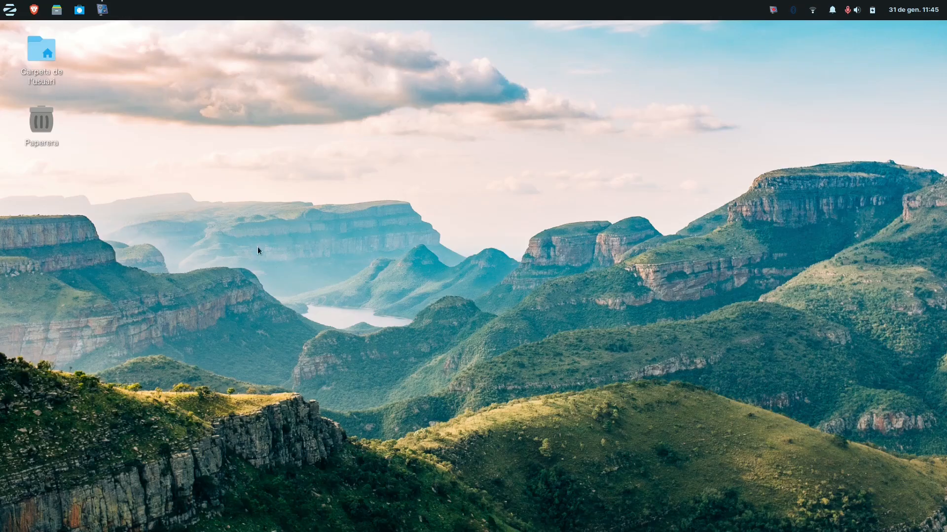
- Run Albert The Wrench PDF Reader (2).exe from the home folder, choosing to execute the unknown Windows application anyway
click(56, 10)
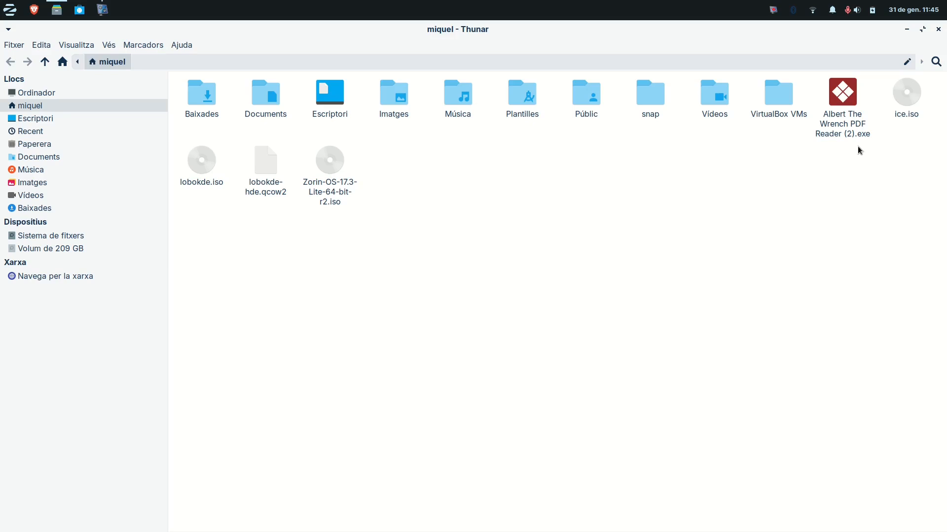
click(844, 98)
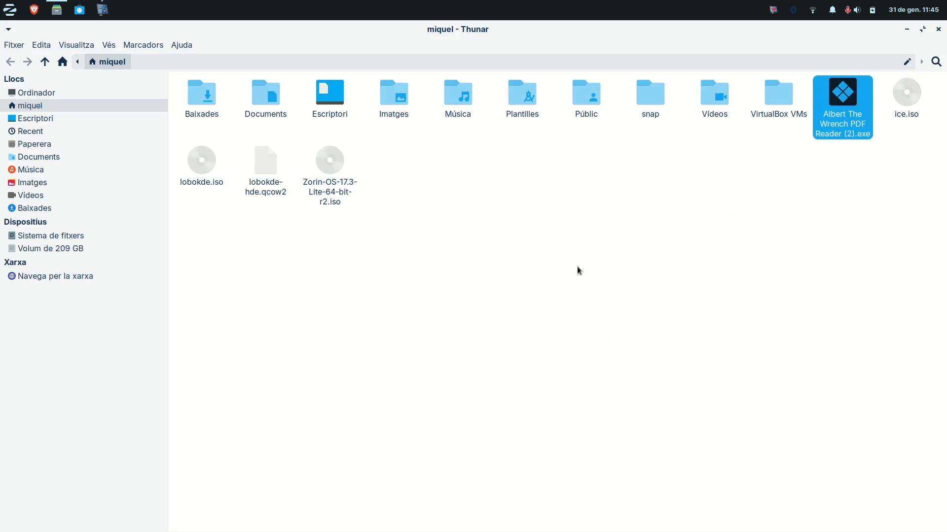
double_click(844, 113)
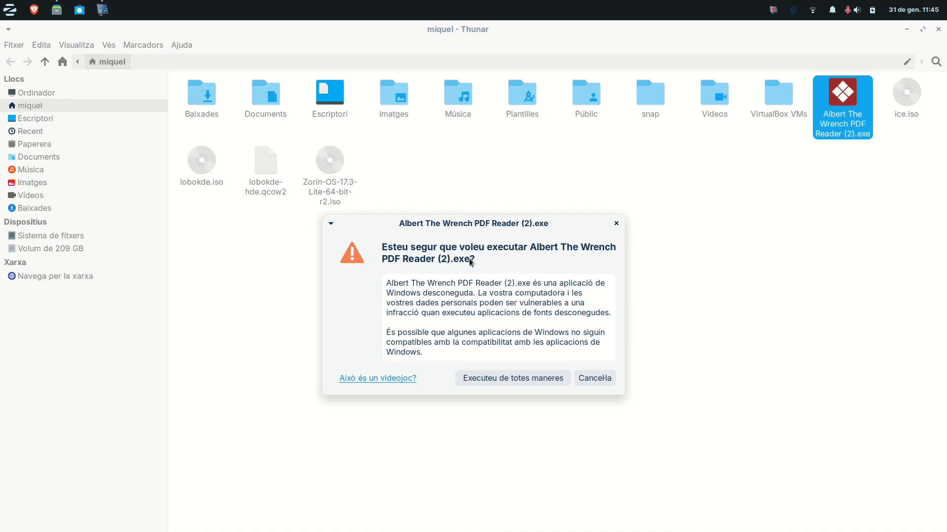
click(525, 381)
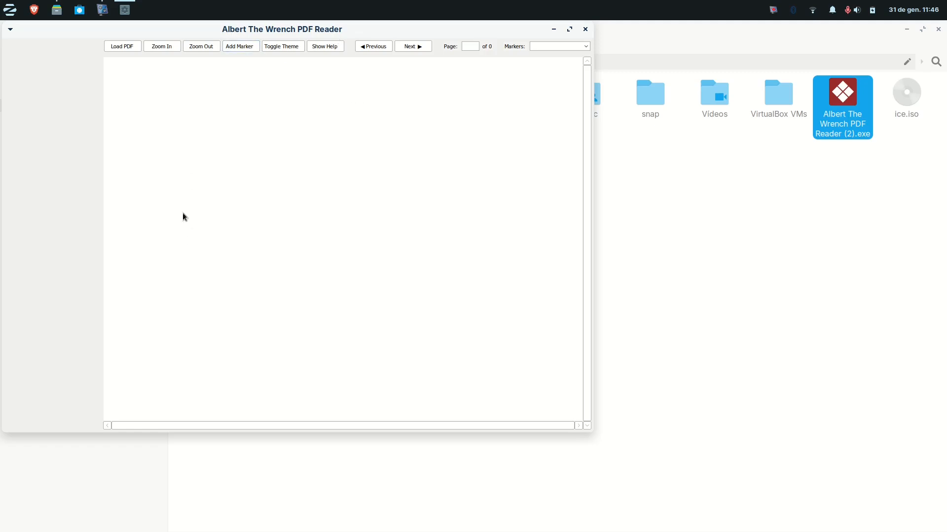
- Reposition the Albert The Wrench PDF Reader window to test it, and close both the reader and the file manager
drag(405, 28, 508, 73)
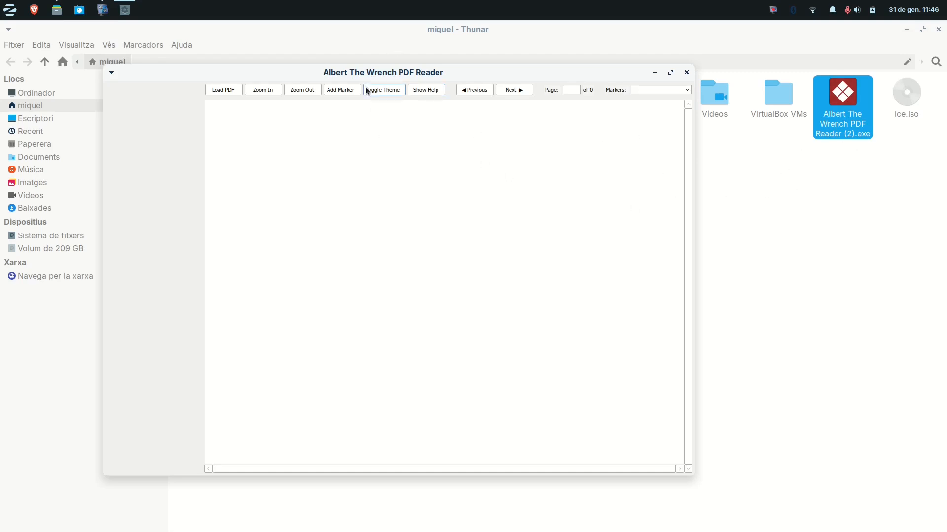
drag(399, 72, 337, 70)
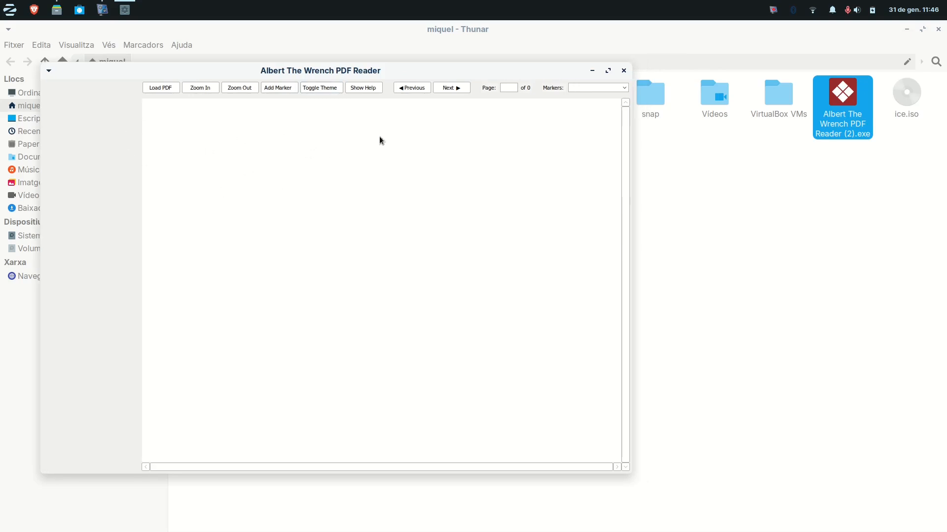
click(624, 71)
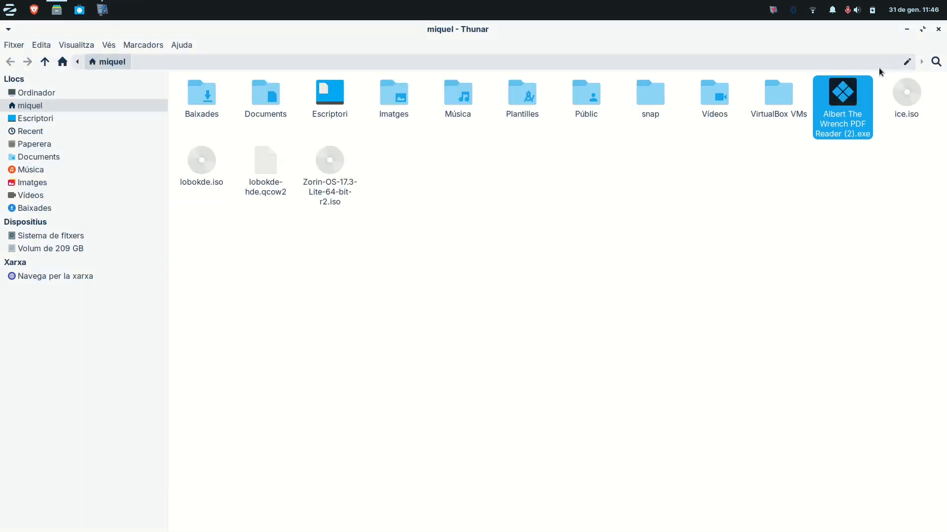
key(alt+F4)
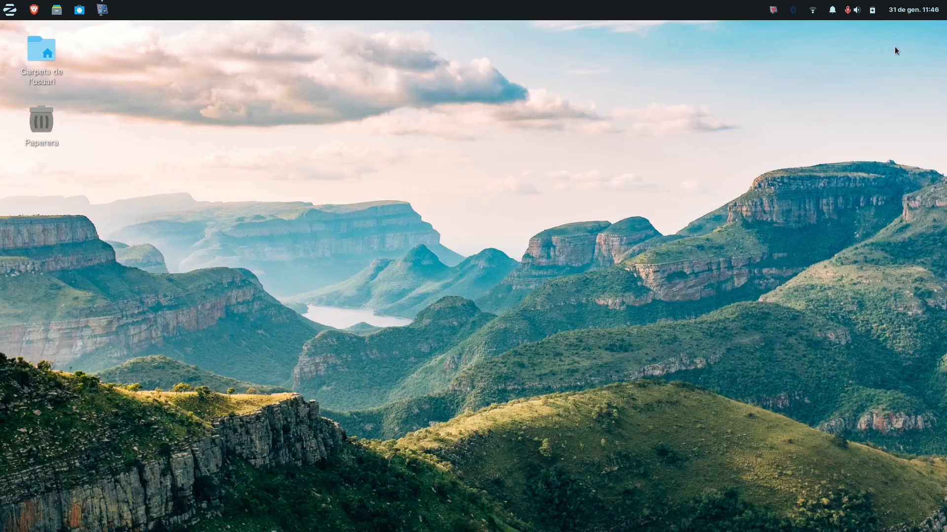
- Launch LibreOffice Writer from the Ofimàtica applications and open its options at the General page of Carrega o desa
click(9, 8)
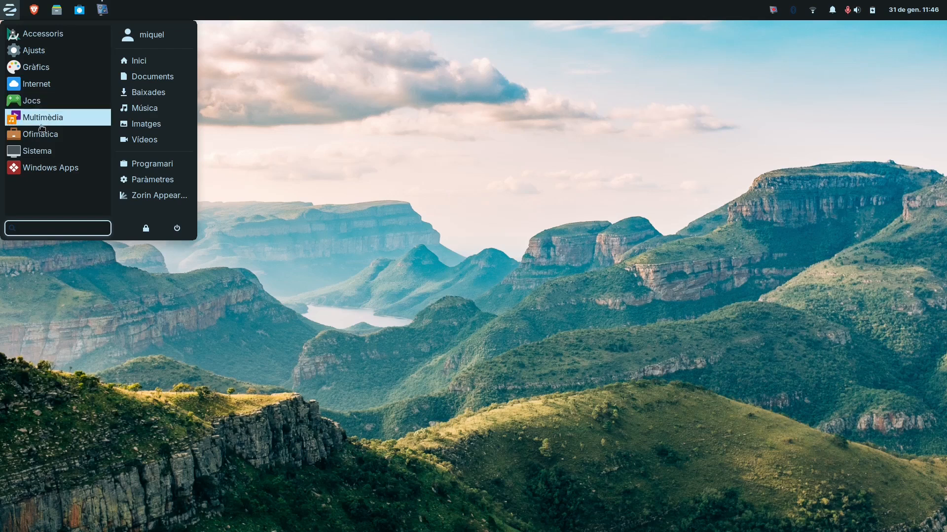
click(42, 136)
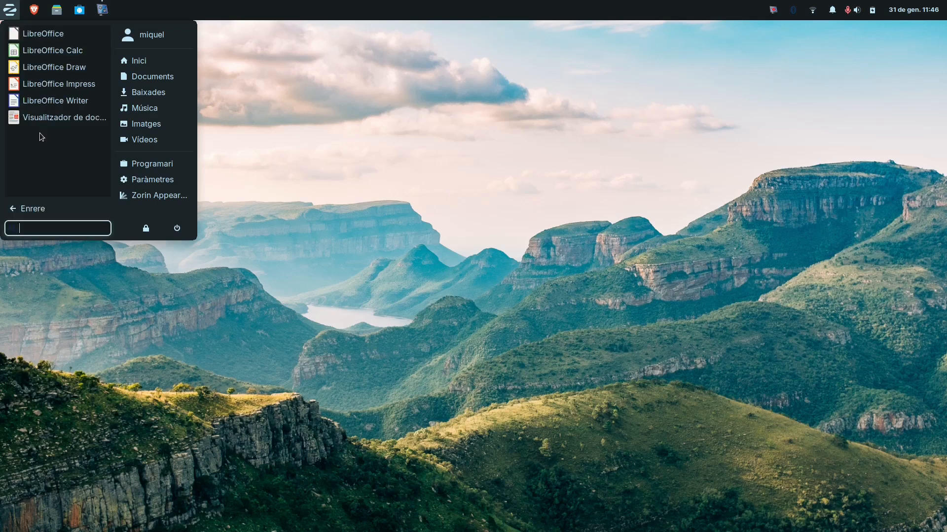
click(51, 101)
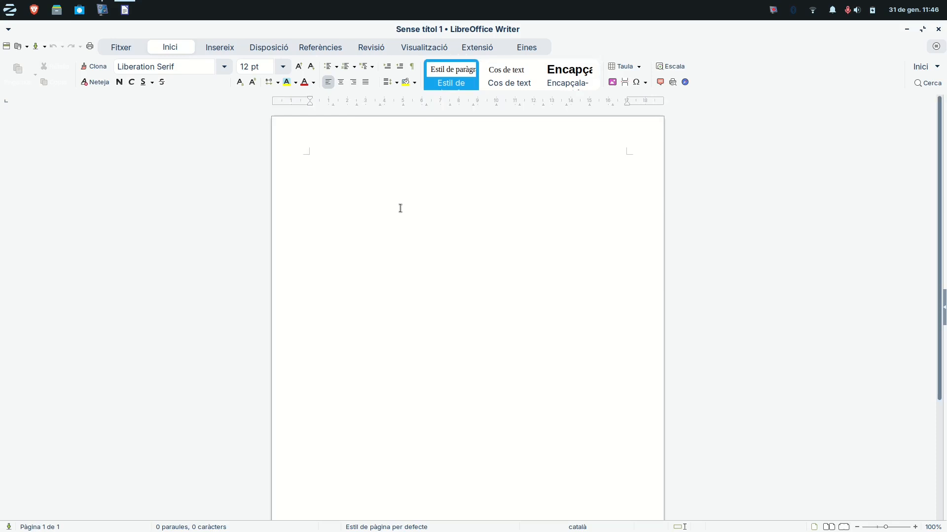
click(527, 49)
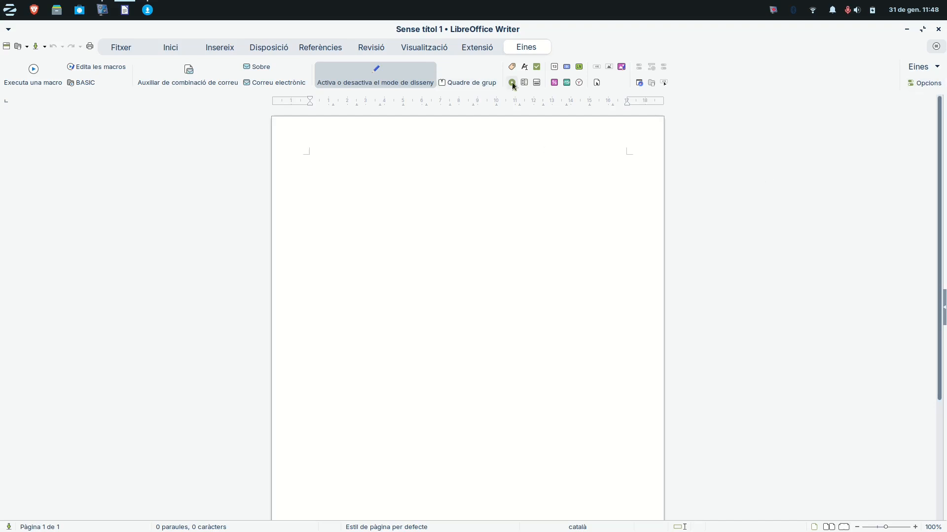
click(926, 84)
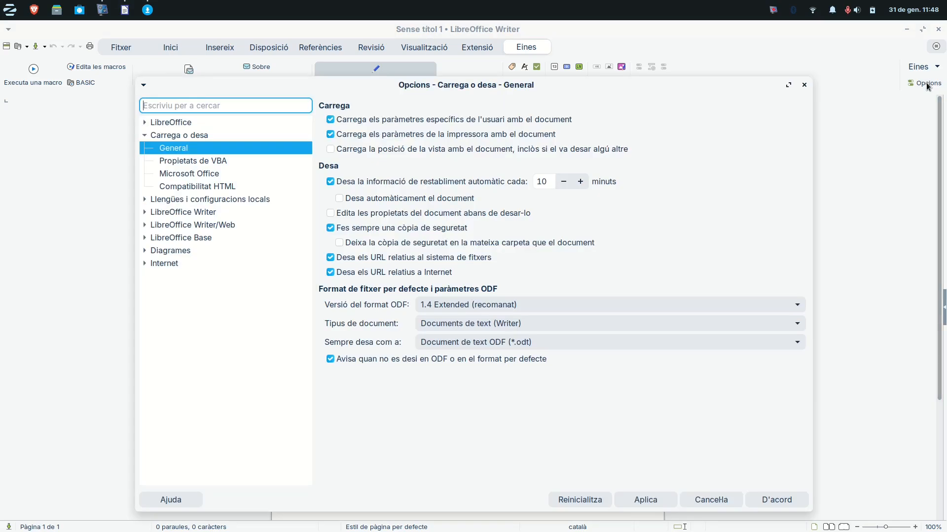
click(174, 151)
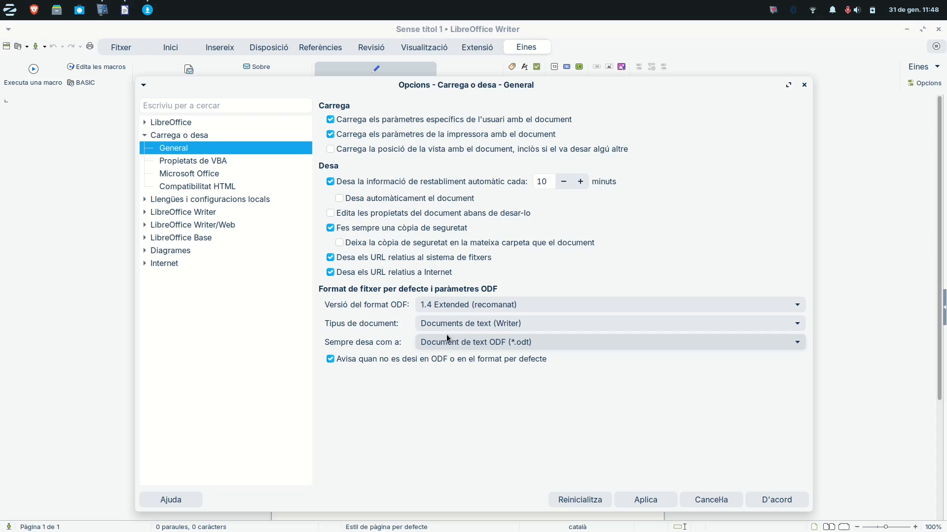
- Set the default save format for text documents to Document del Word 2010-365 (*.docx) and apply it
click(797, 343)
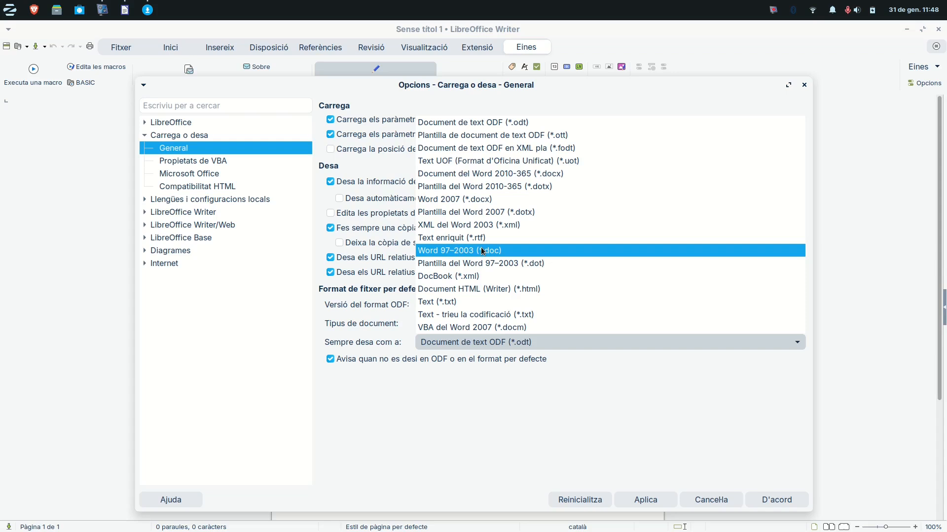
click(556, 174)
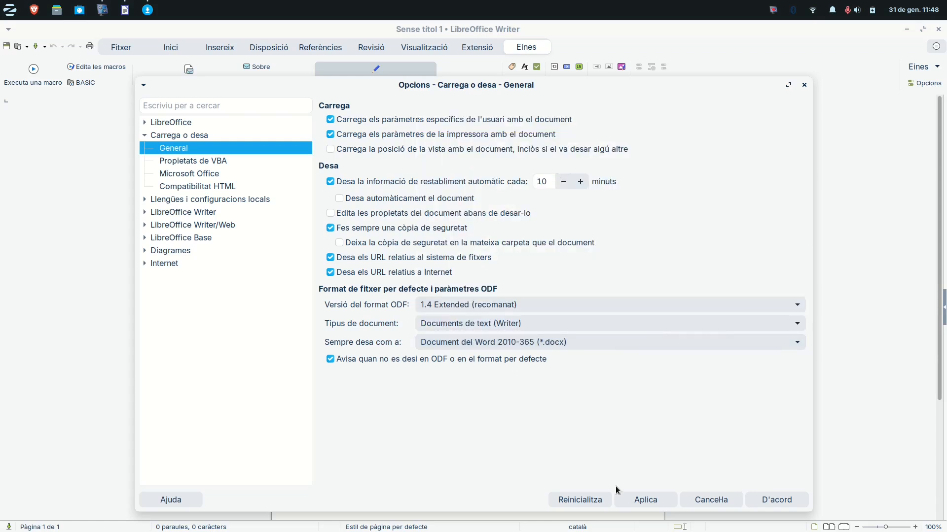
click(654, 501)
- Set the default save format for Fulls de càlcul (Calc) to Excel 2007–365 (*.xlsx) and apply it
click(662, 324)
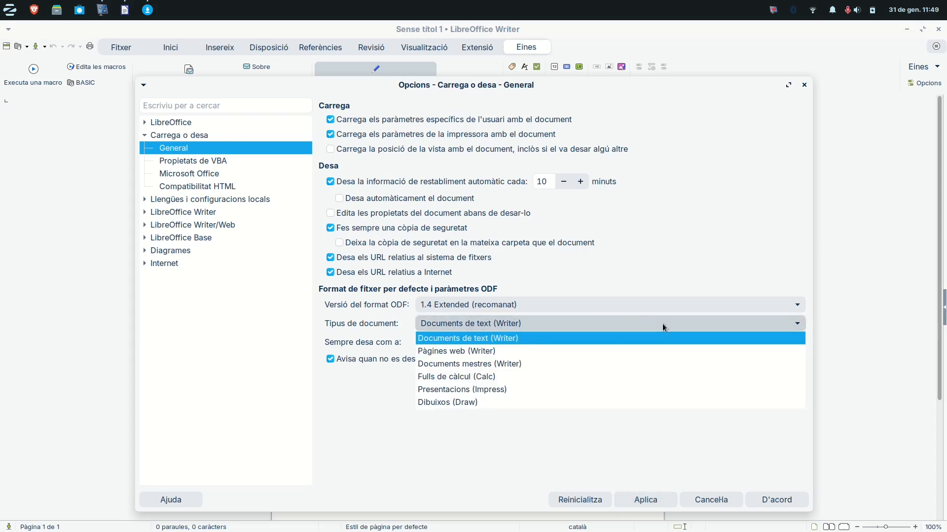
click(456, 375)
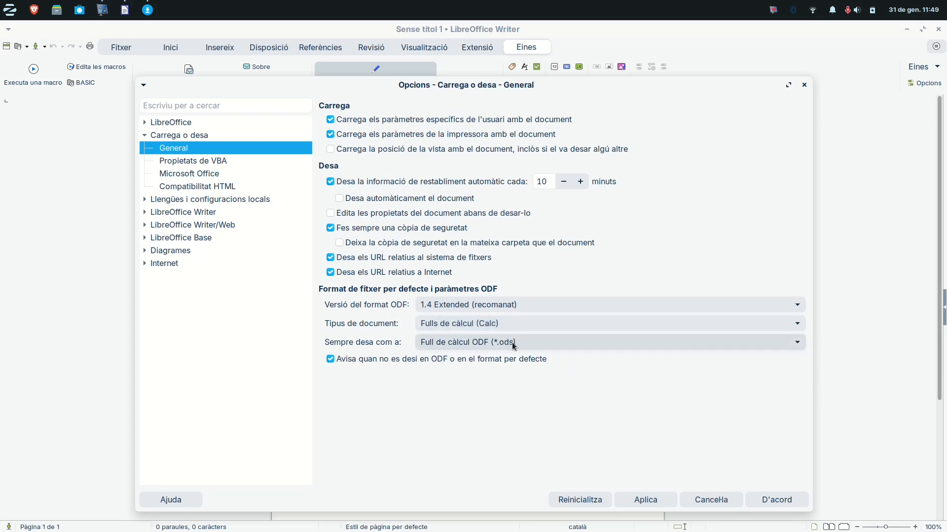
click(547, 343)
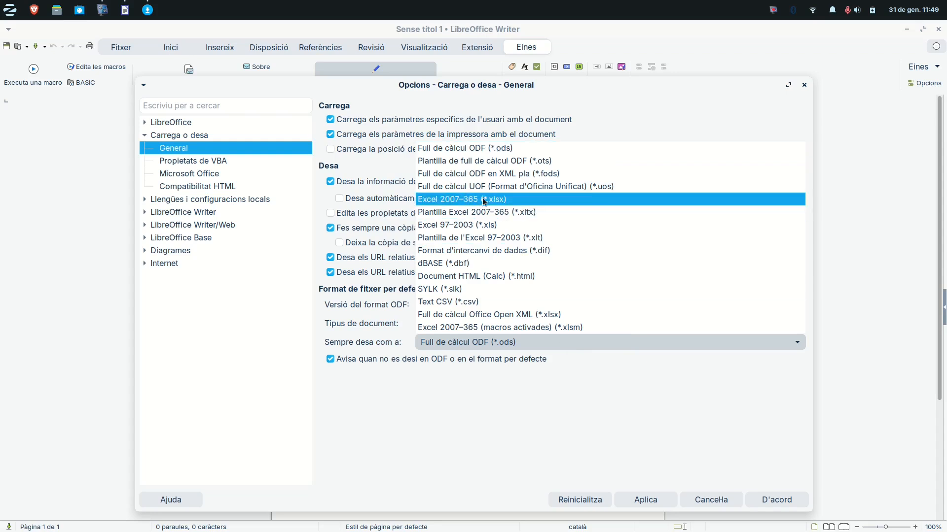
click(478, 200)
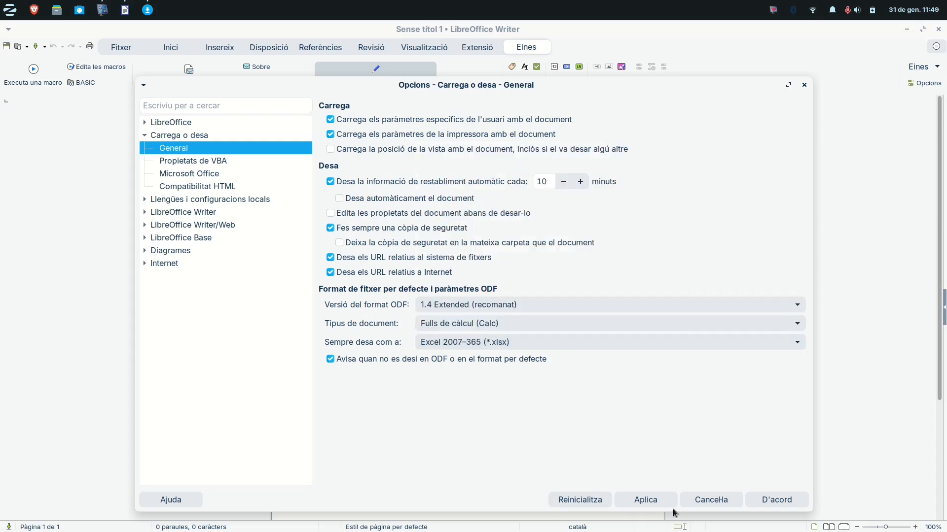
click(651, 501)
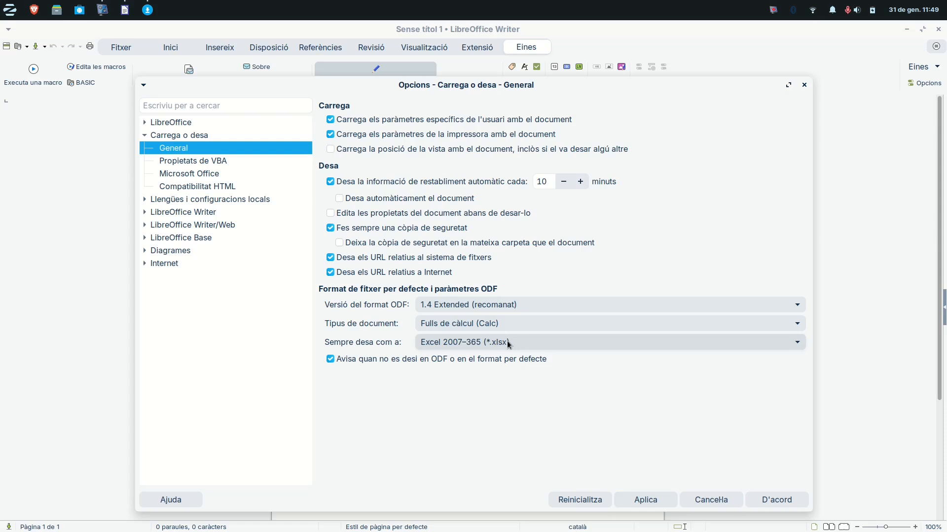
- Choose a PowerPoint format as the default save format for Presentacions (Impress), and close the options and Writer
click(522, 321)
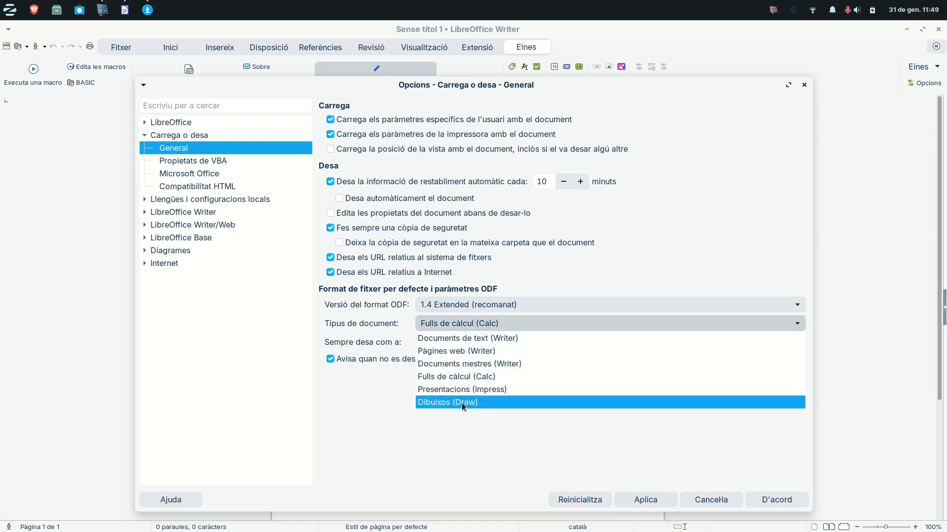
click(486, 390)
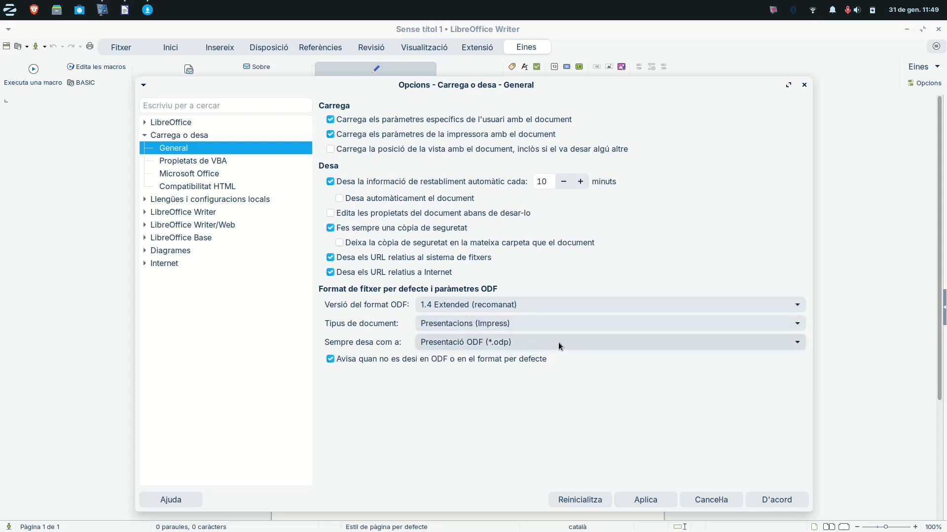
click(521, 341)
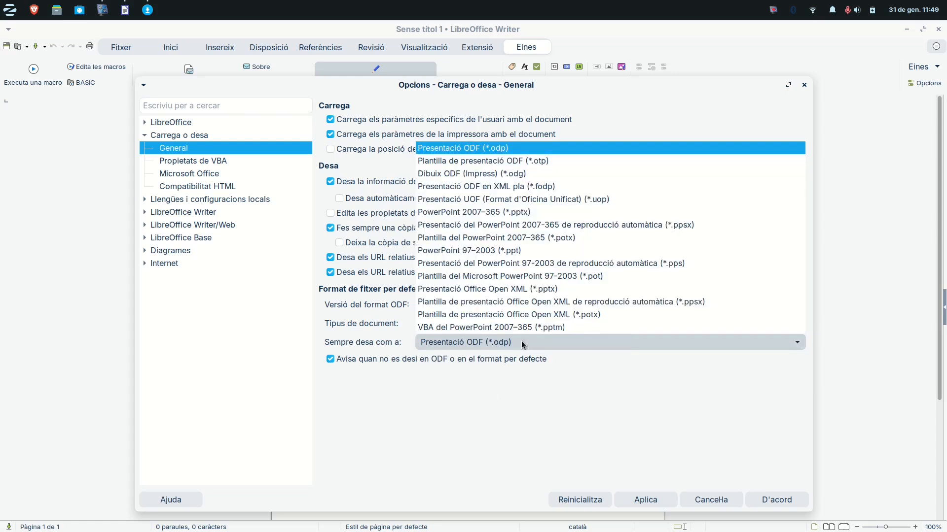
click(501, 264)
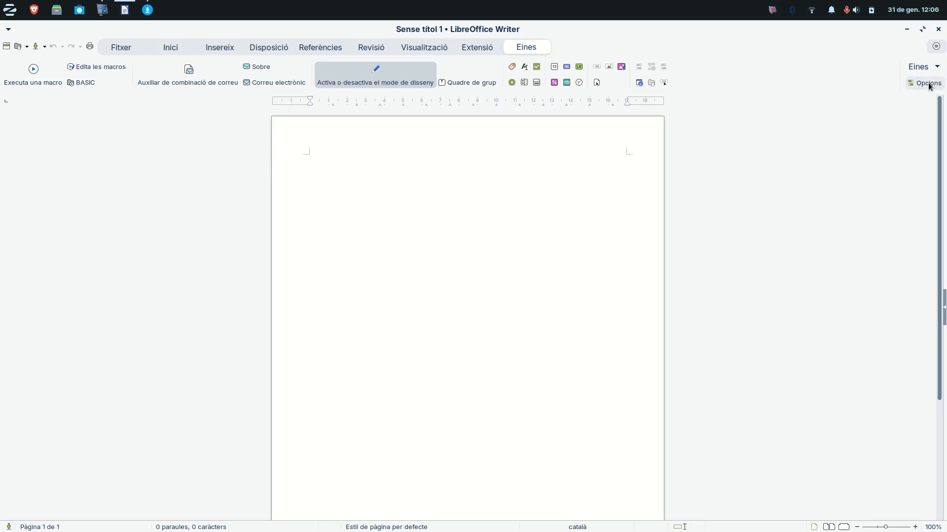
click(939, 31)
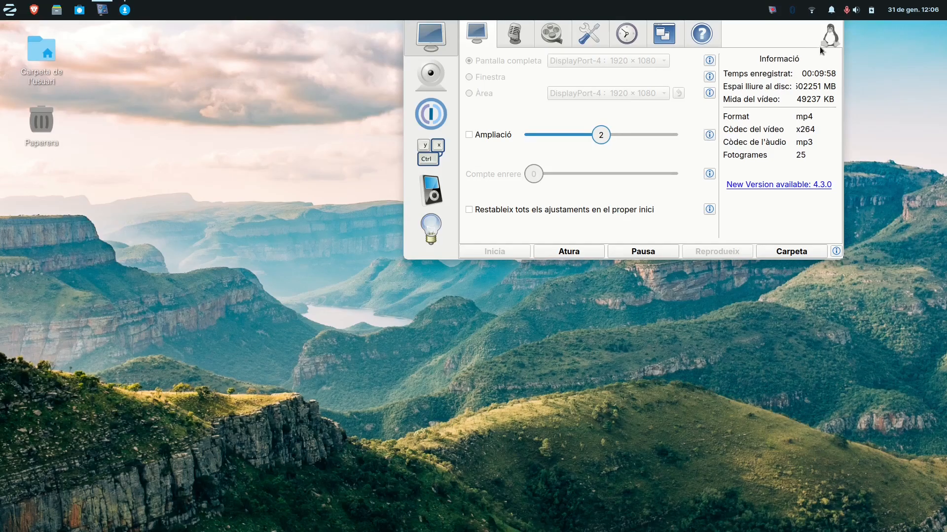
- Hide the screen recorder window, and reopen LibreOffice Writer to check how it starts before closing it
click(104, 11)
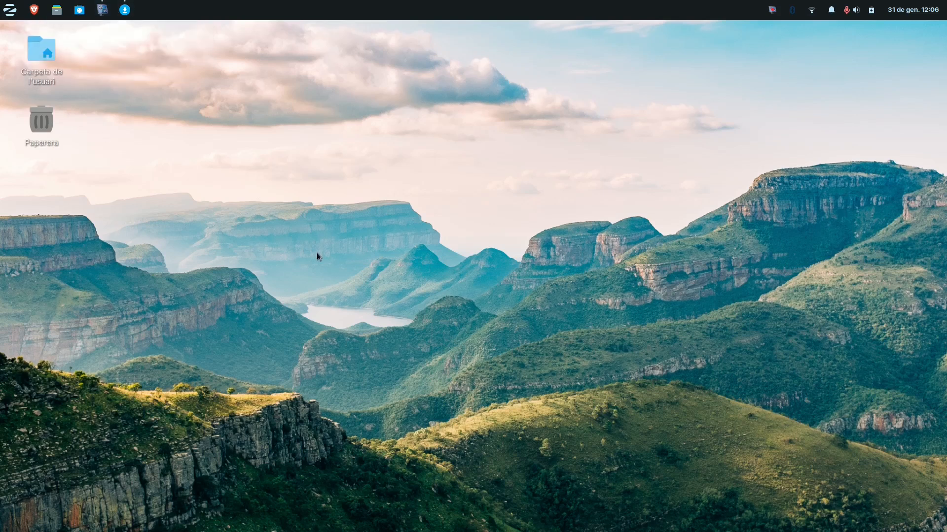
click(10, 10)
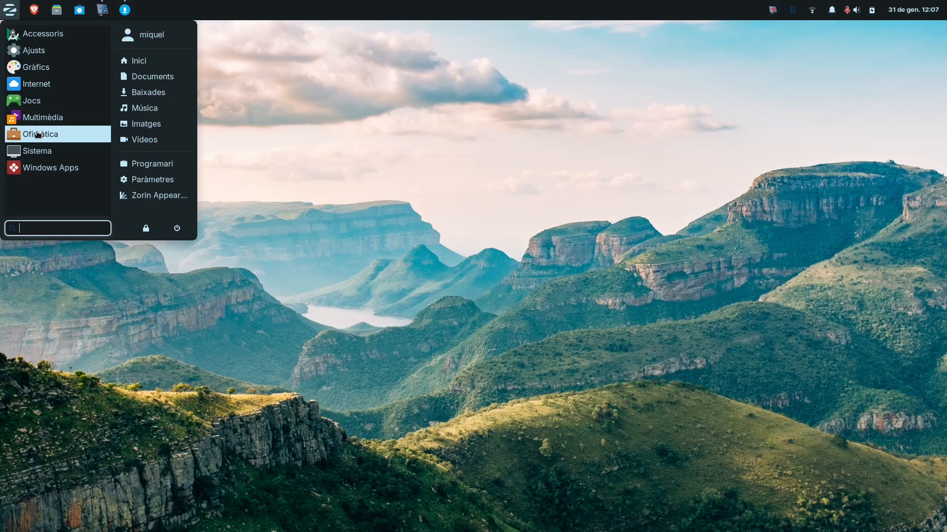
click(38, 134)
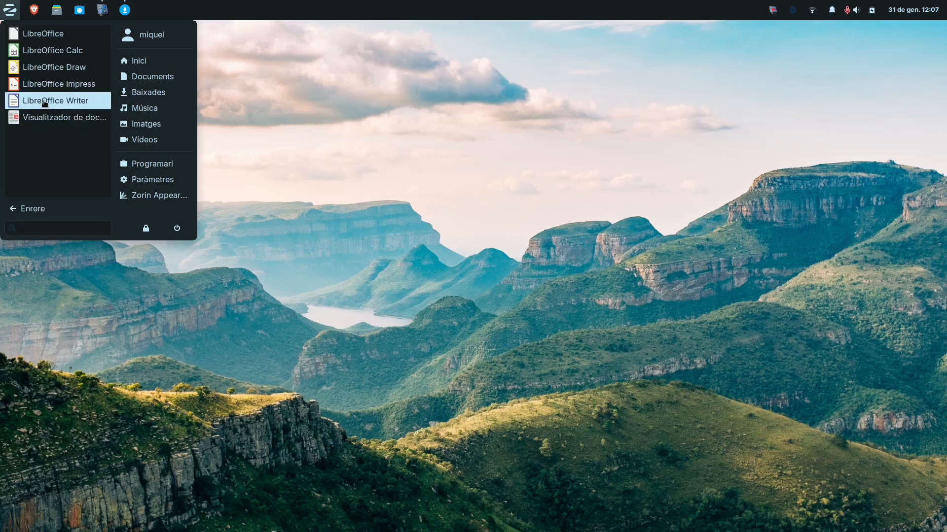
click(44, 103)
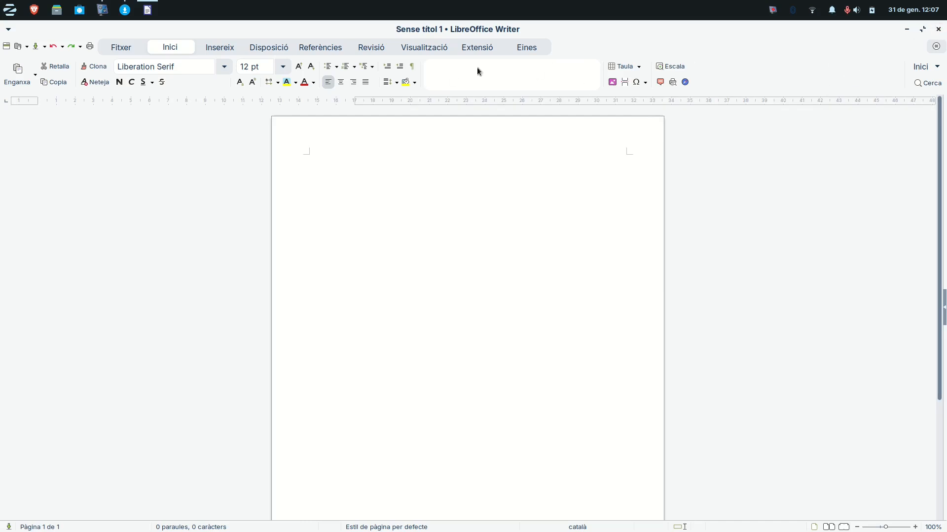
click(937, 29)
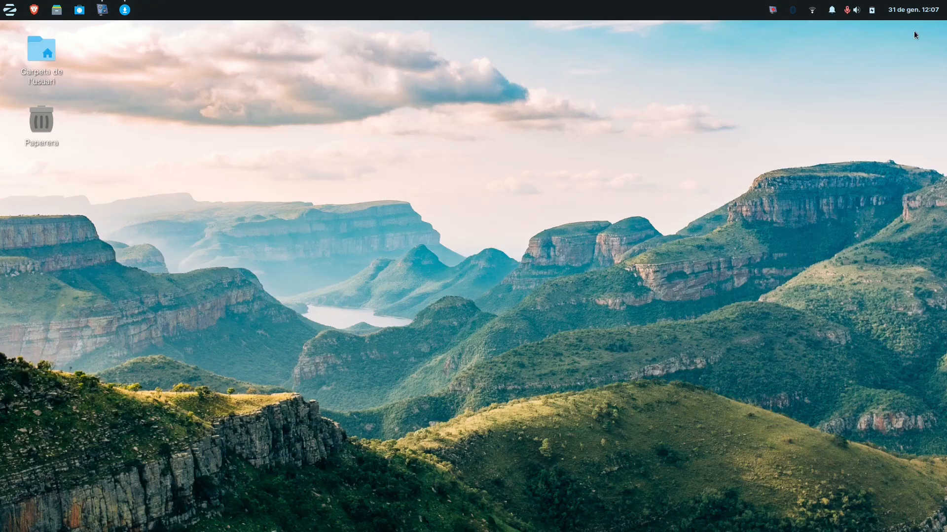
- Switch to the Brave browser, load youtube.com/watch?v=l8-pcWFUpJM, and pause the CUPS Print video
click(35, 11)
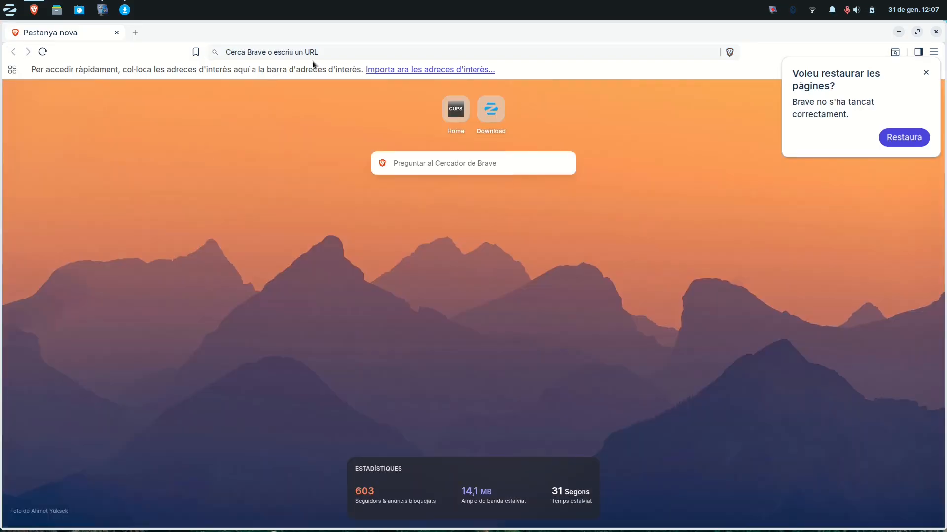
click(331, 51)
text(youtube.com/watch?v=l8-pcWFUpJM)
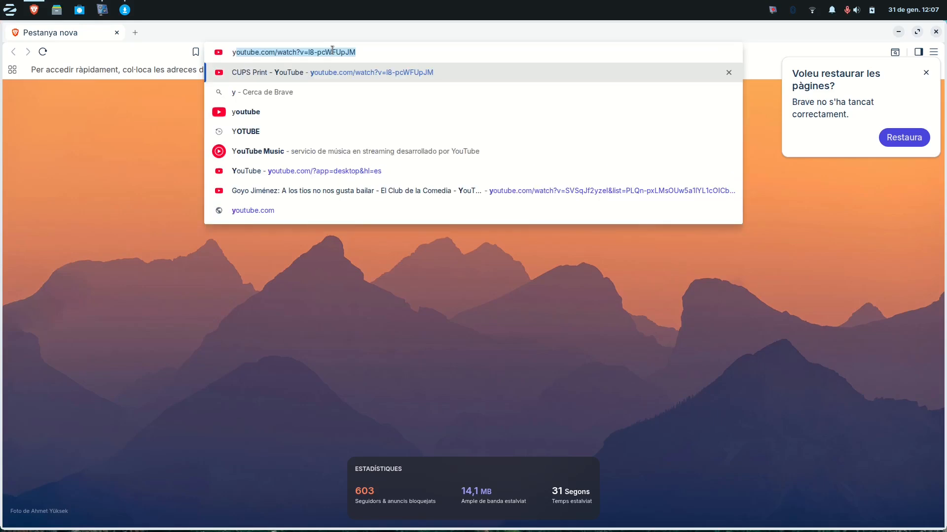
key(Return)
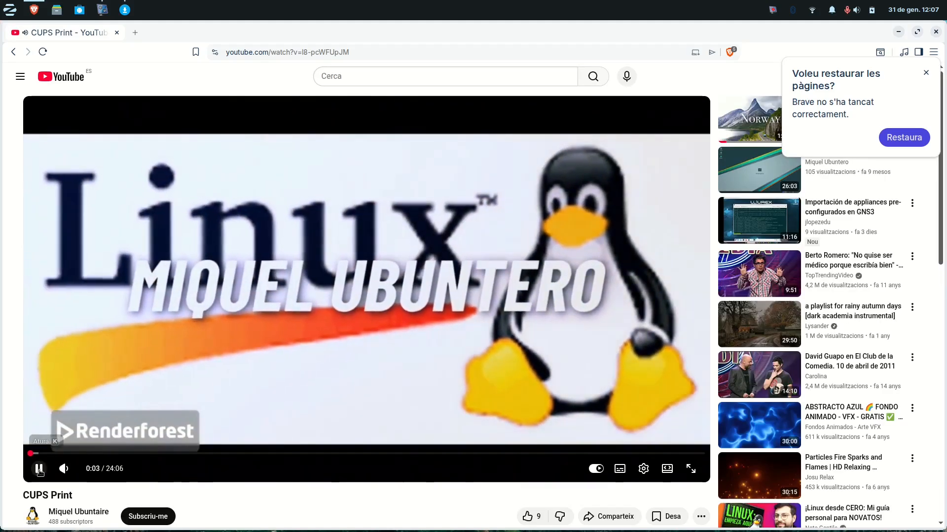
click(40, 469)
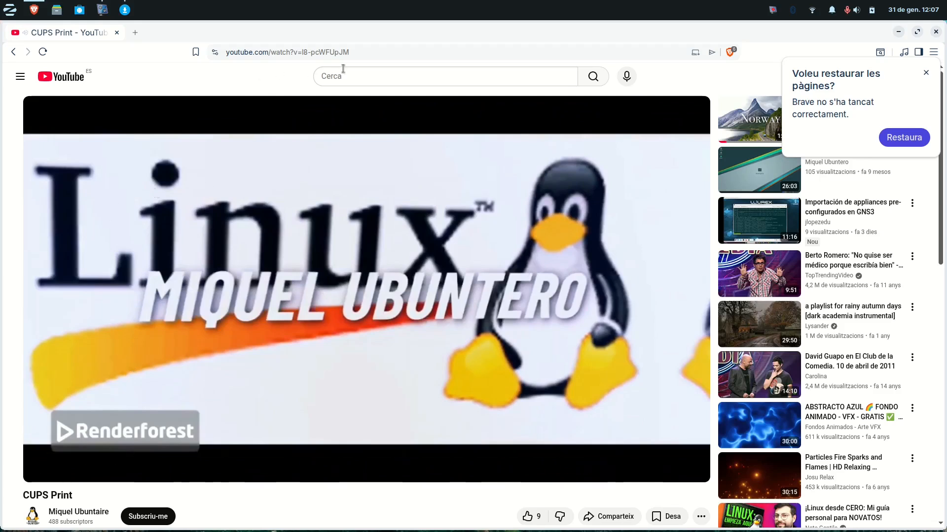
- Search YouTube for "noruega 4k" and open the video Norway 4K - Scenic Relaxation Film with Calming Music
click(363, 76)
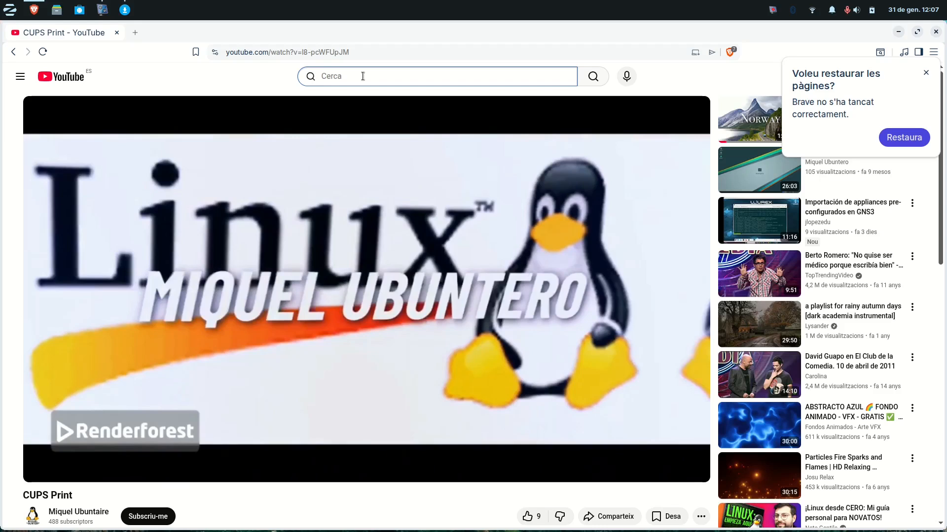
text(noruega)
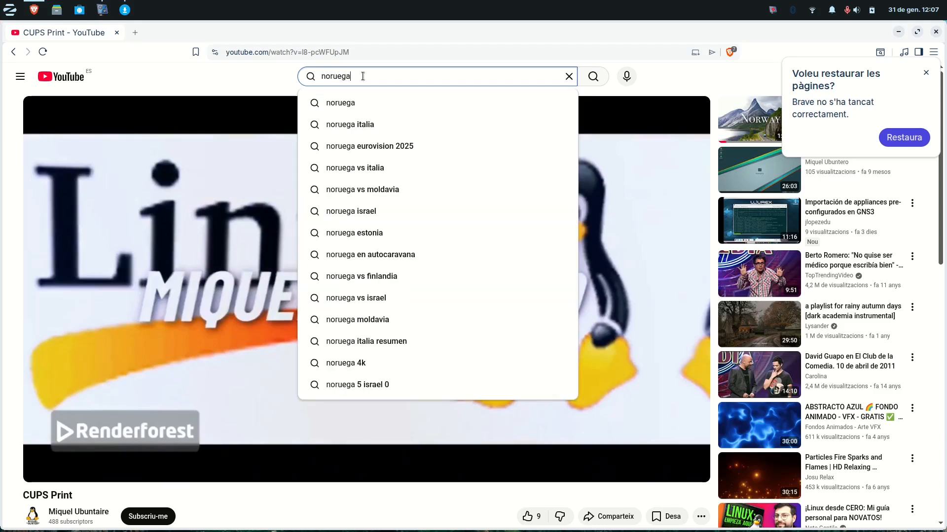
text( 4k)
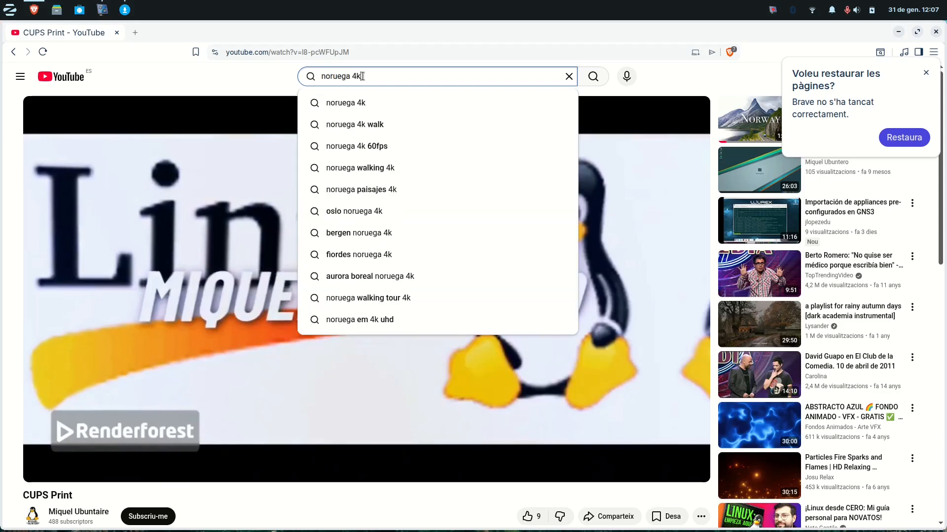
key(Return)
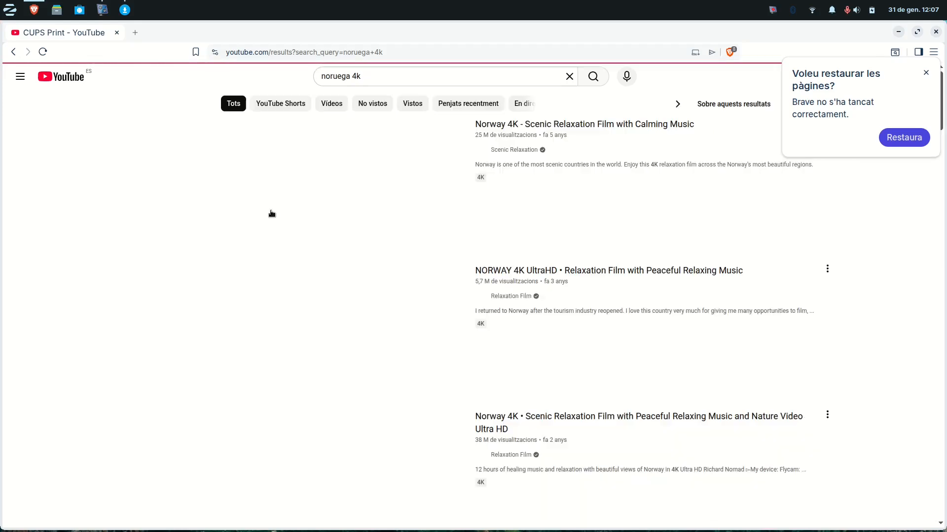
click(315, 184)
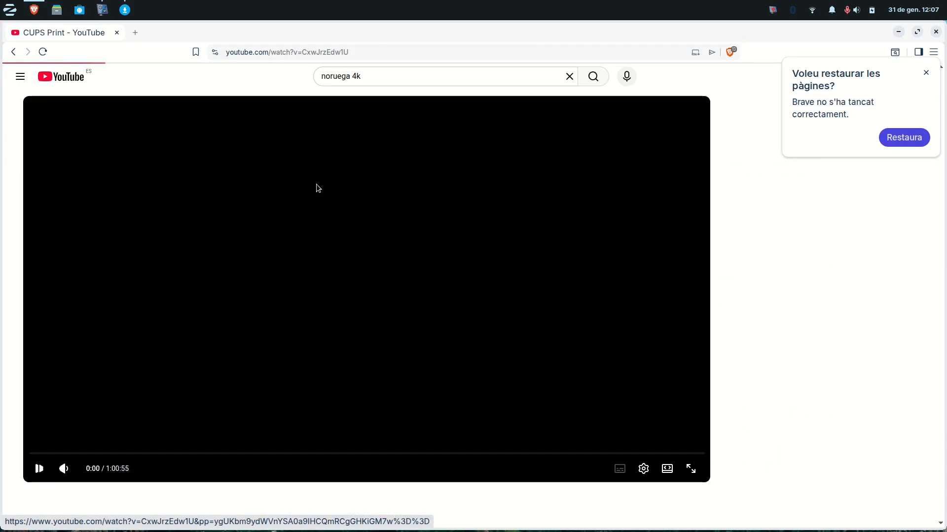
- Play the Norway 4K video in full screen and skip ahead to about 4:48 to check playback
mouse_move(66, 469)
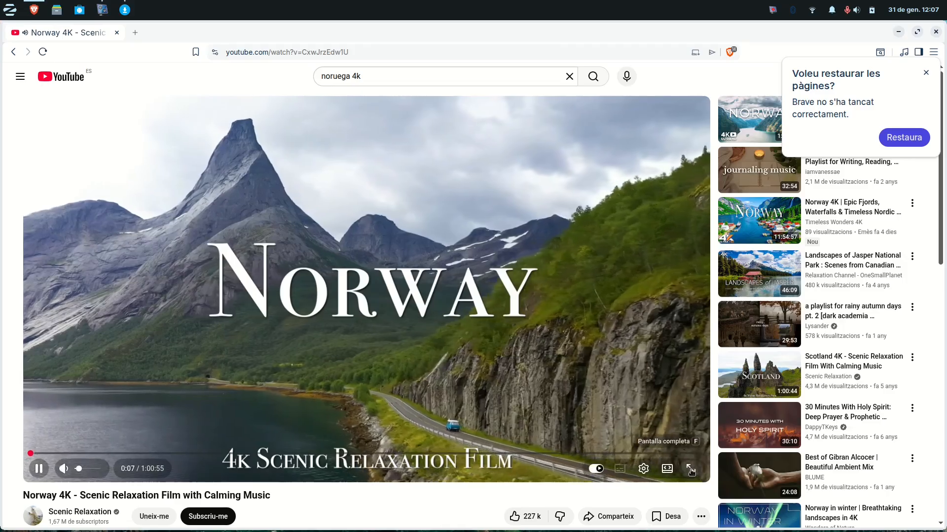
click(691, 471)
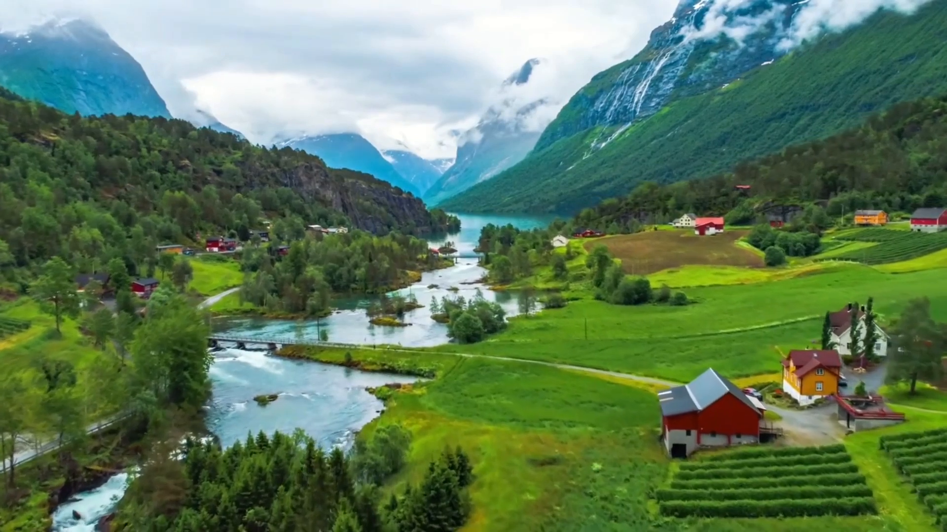
mouse_move(83, 514)
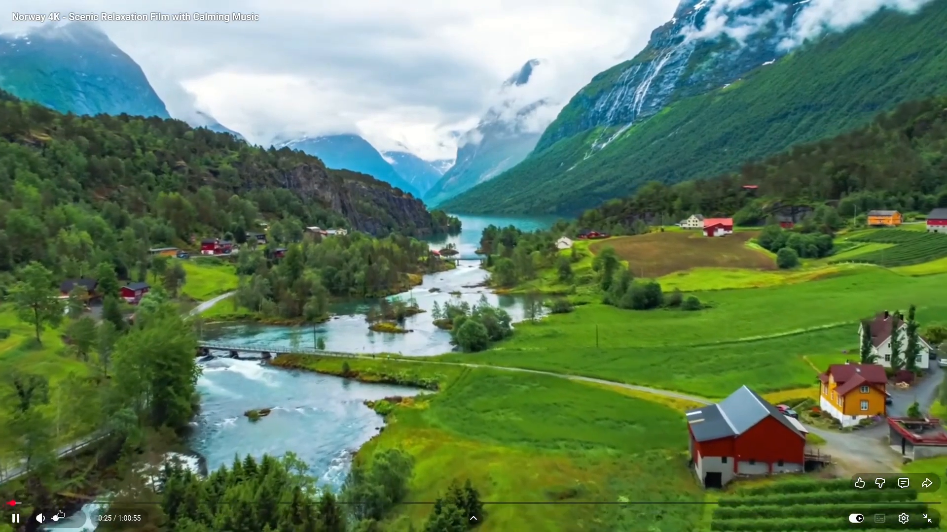
click(80, 503)
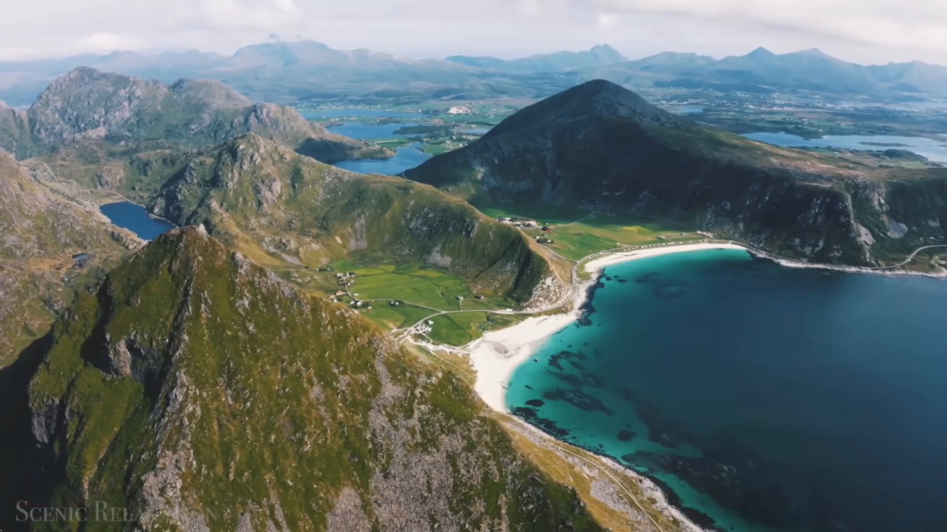
mouse_move(63, 523)
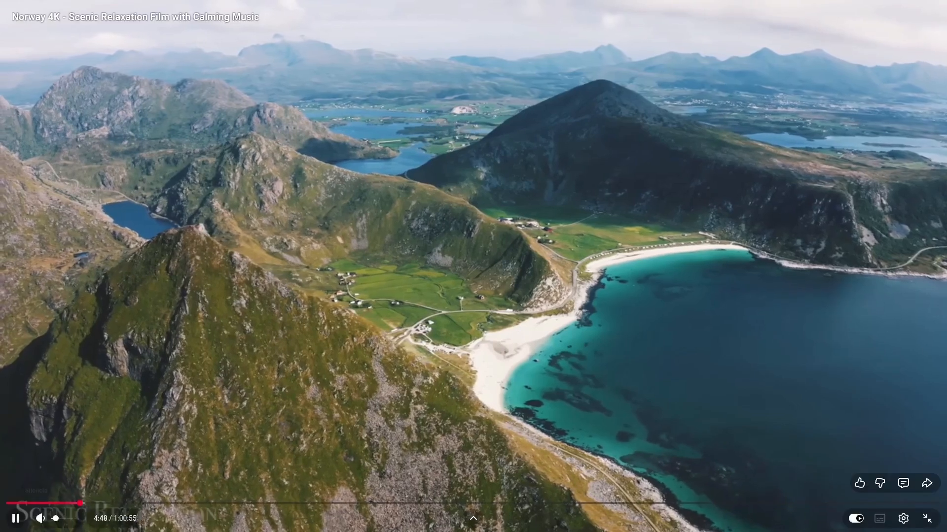